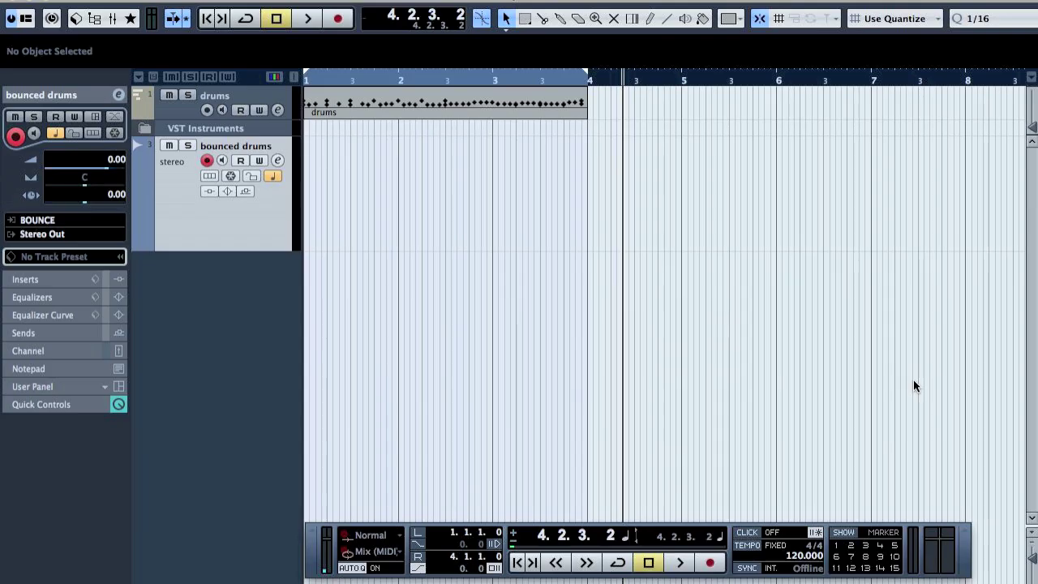
Step: Play the drums part from the project start in the Drum Editor to hear the pattern
key(Home)
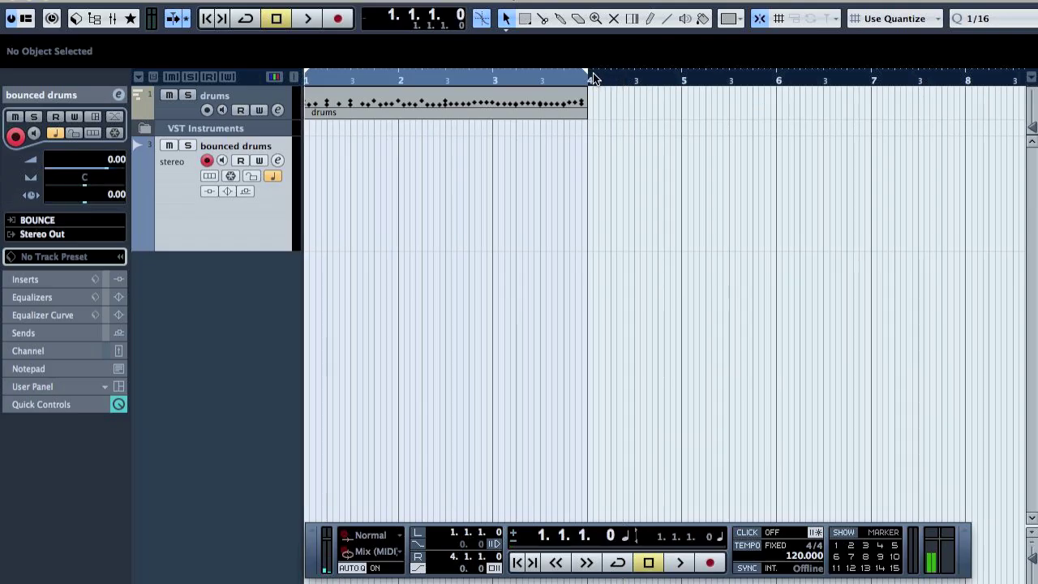
double_click(542, 111)
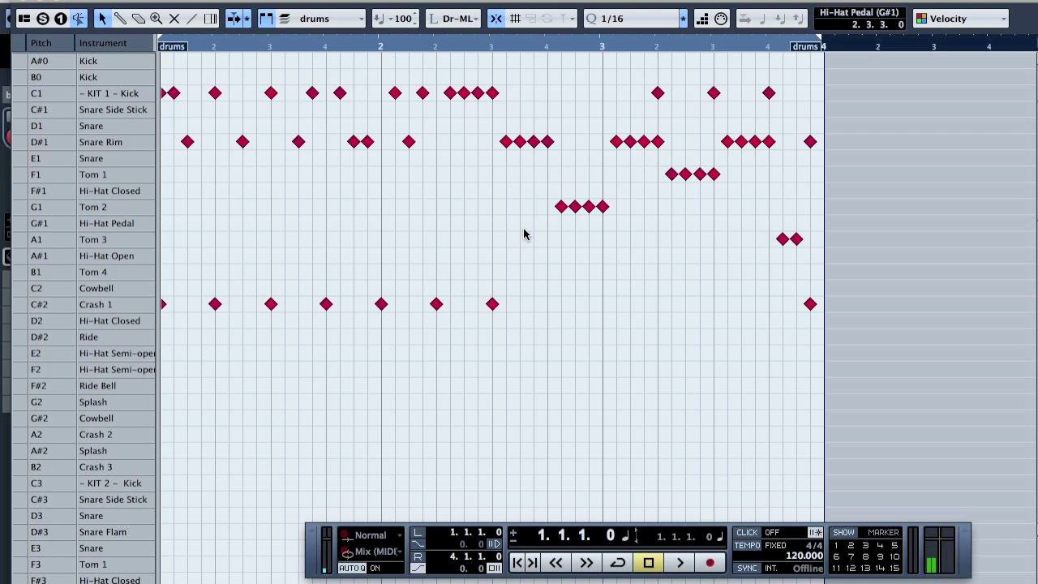
key(space)
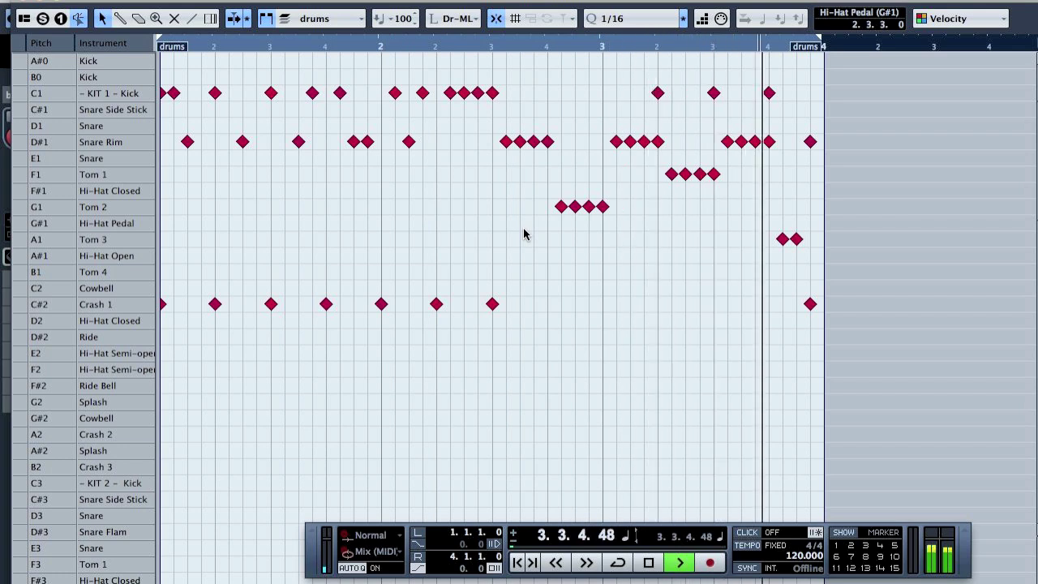
key(space)
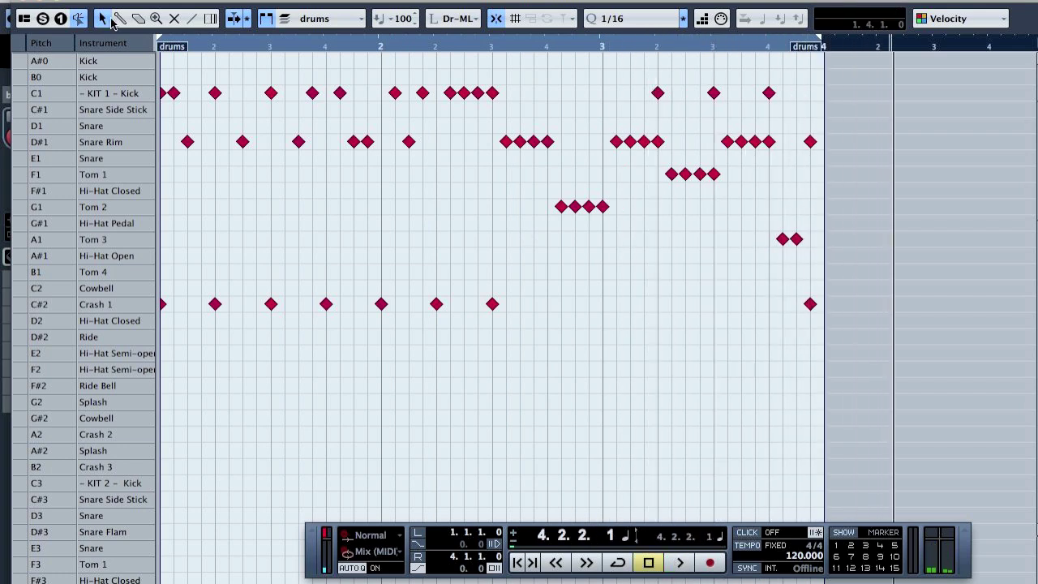
click(22, 3)
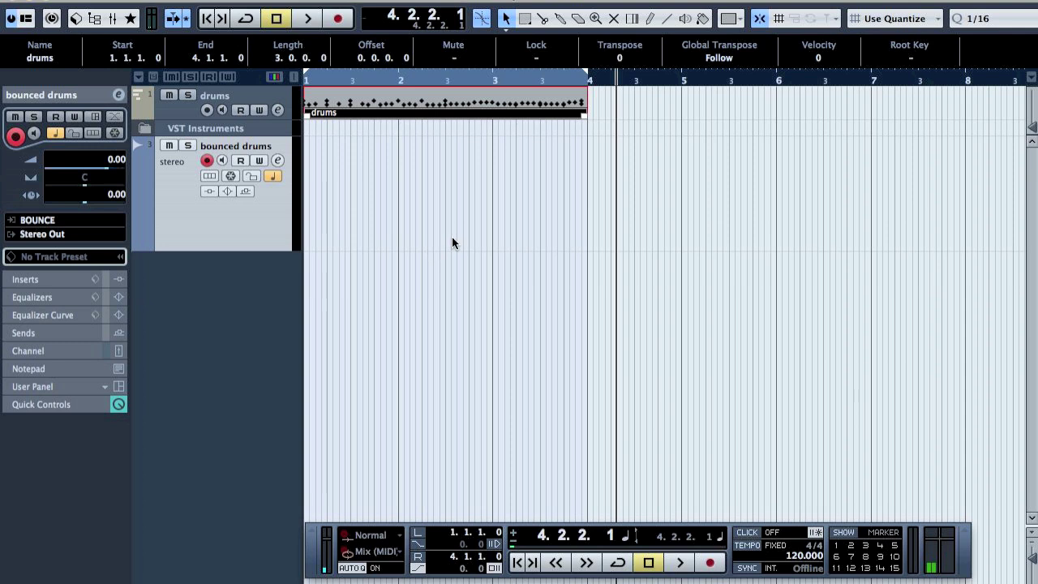
Step: Set snap to 1/1, select every Crash 1 note, and play it from the start
click(979, 18)
click(959, 36)
double_click(525, 103)
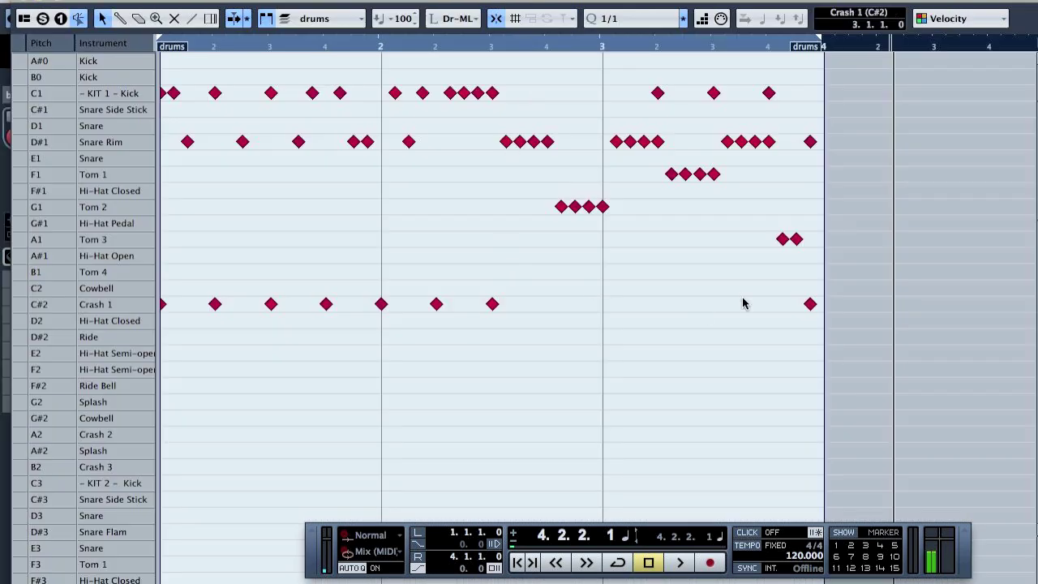
drag(842, 296, 139, 319)
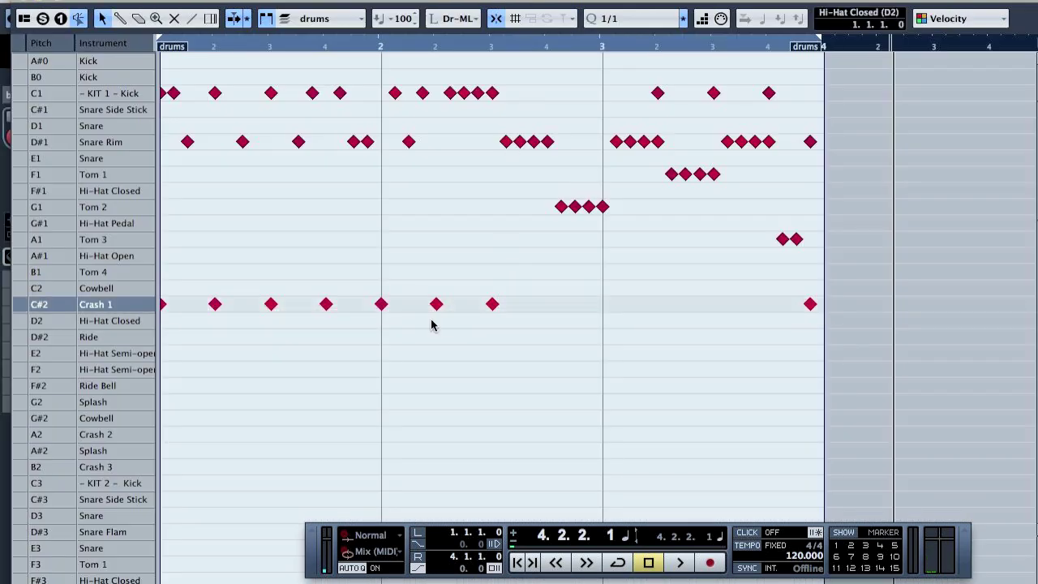
drag(442, 324, 441, 323)
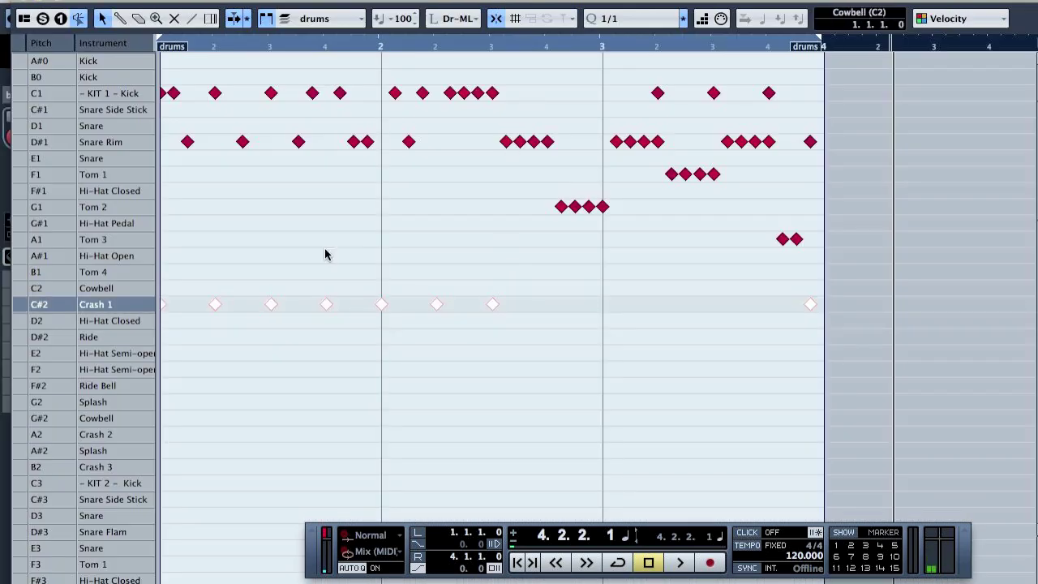
key(Home)
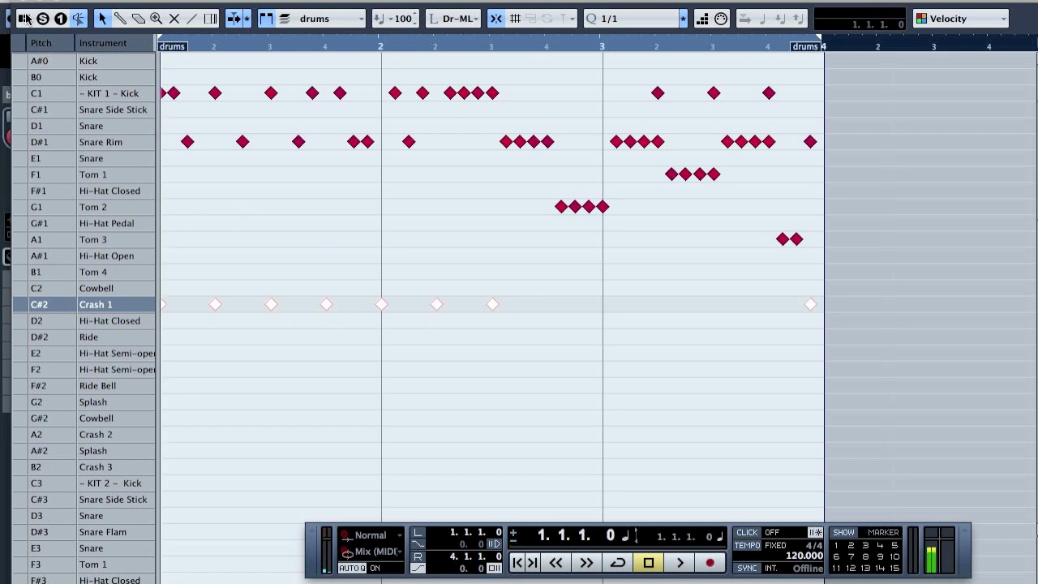
key(space)
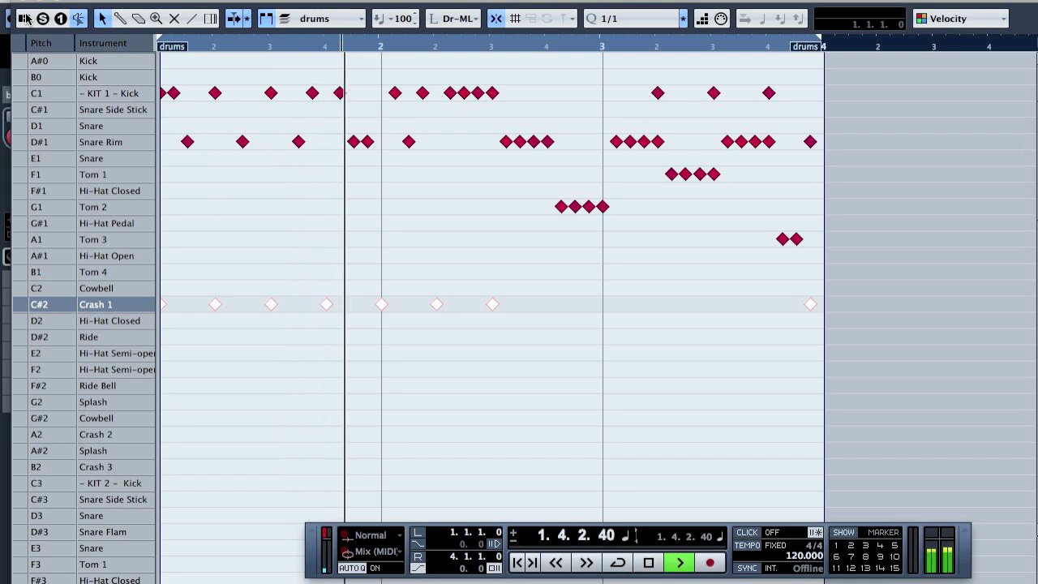
key(space)
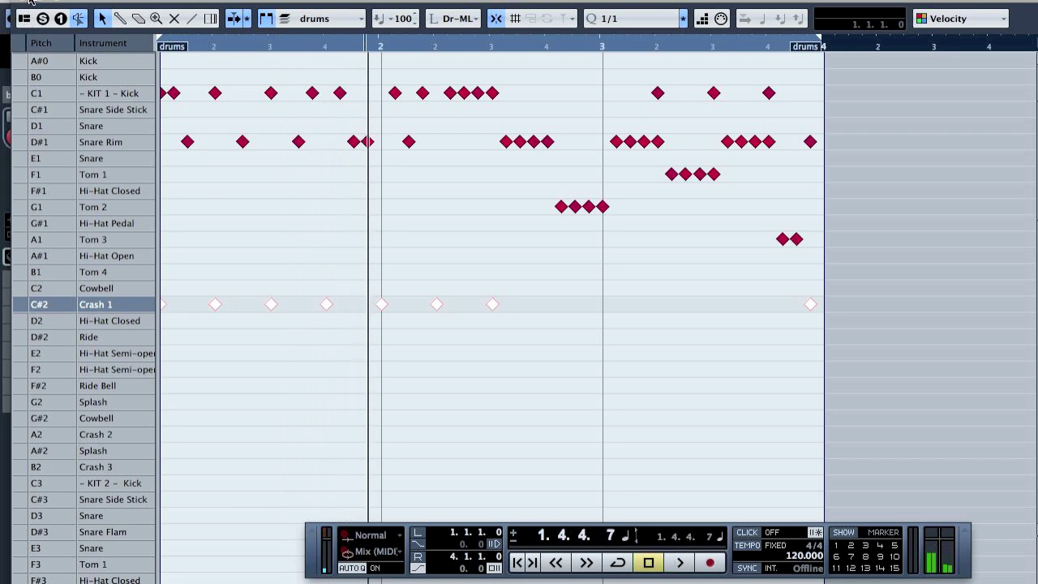
Step: Extend the loop end to bar 6 and move the drums part to start at bar 2
click(27, 3)
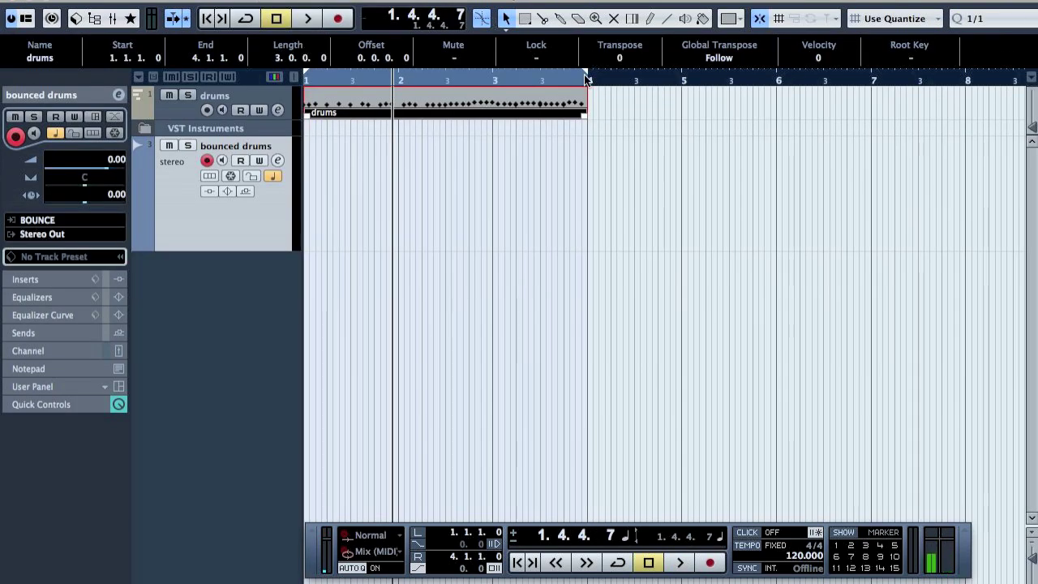
drag(587, 79, 767, 89)
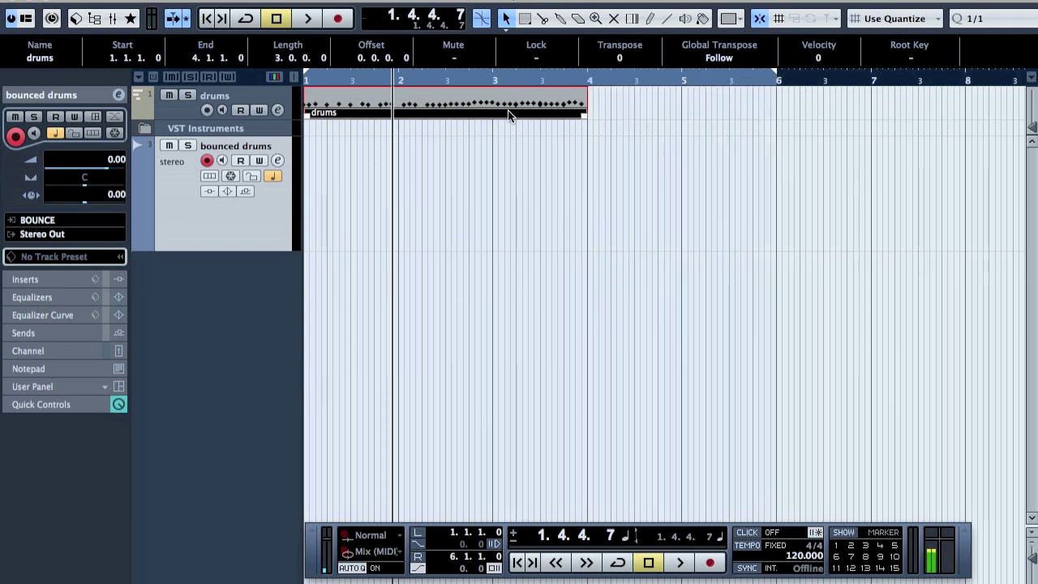
drag(494, 111, 572, 106)
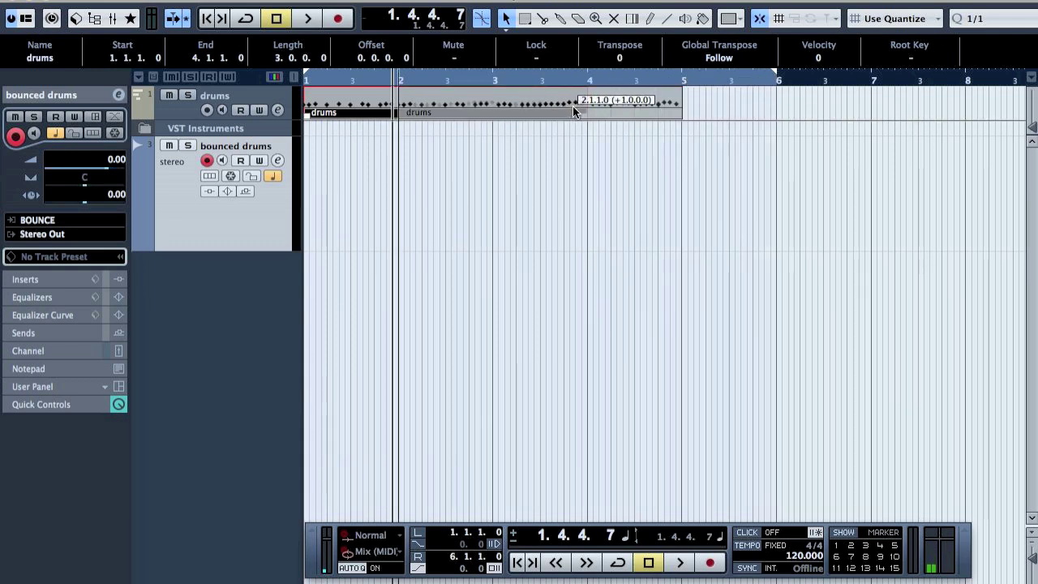
click(605, 183)
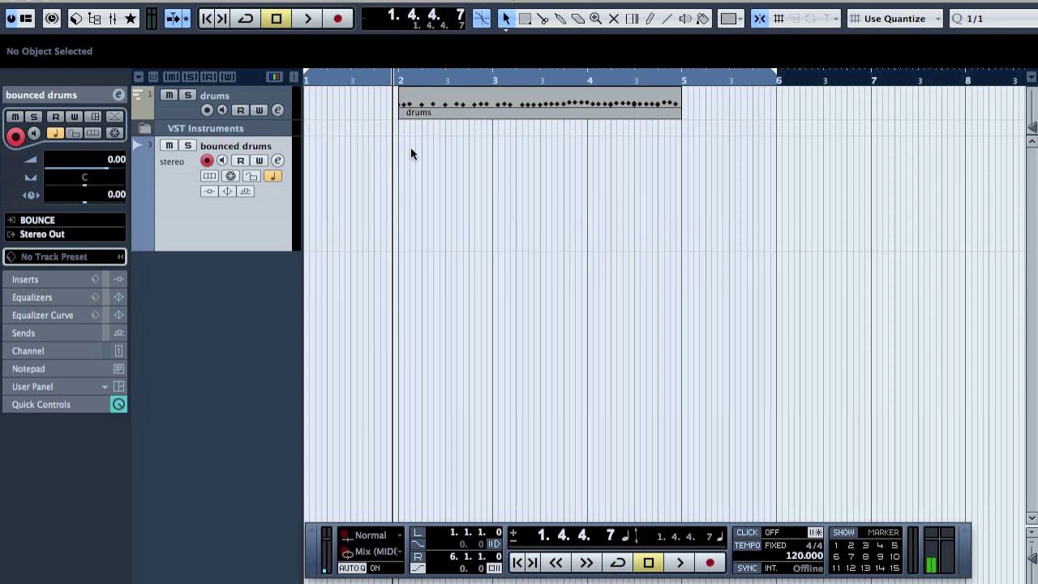
key(Home)
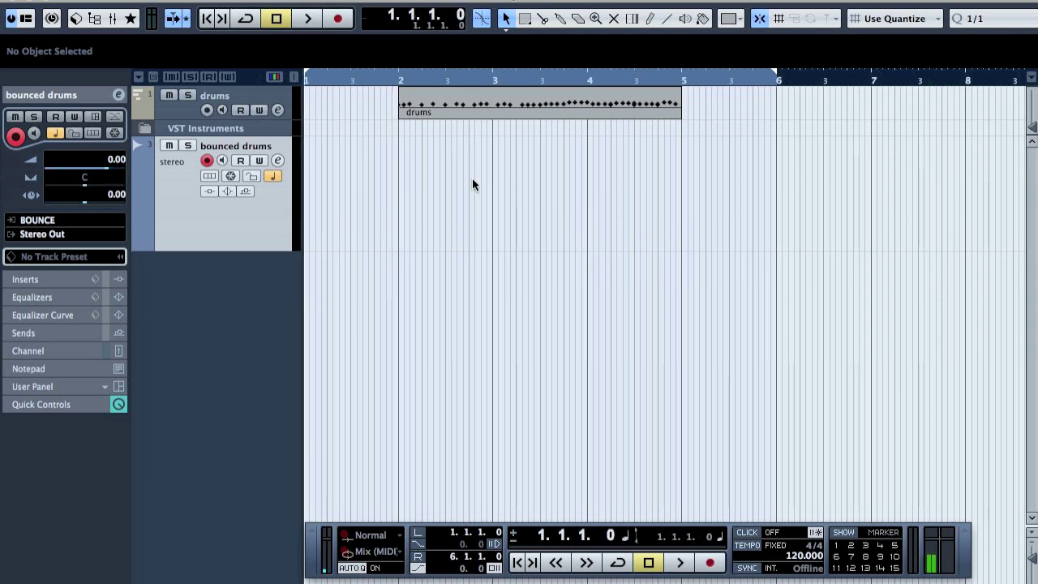
Step: Open the Kore Player instrument's channel settings and move the window aside
click(176, 108)
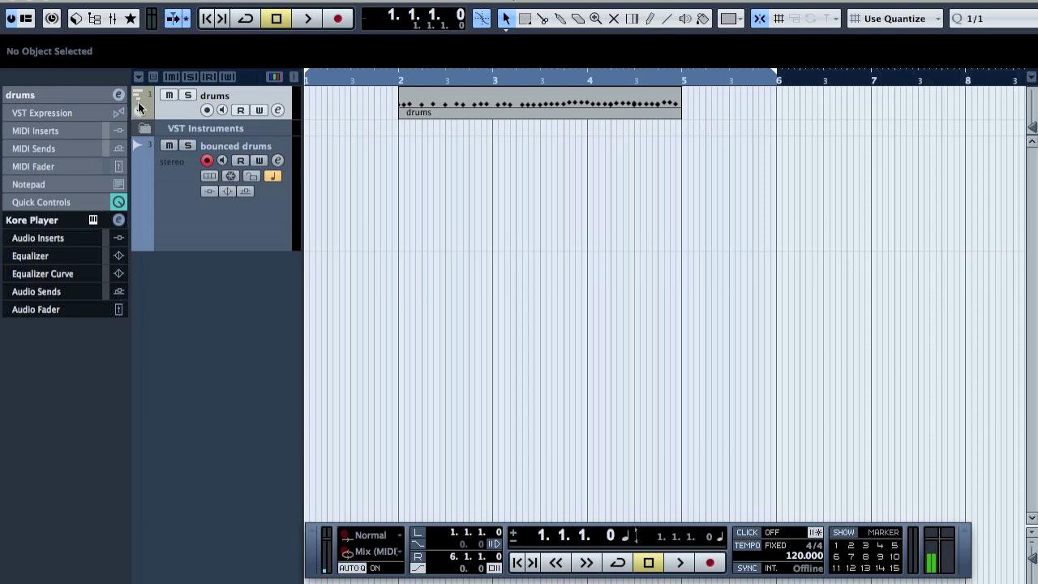
click(119, 221)
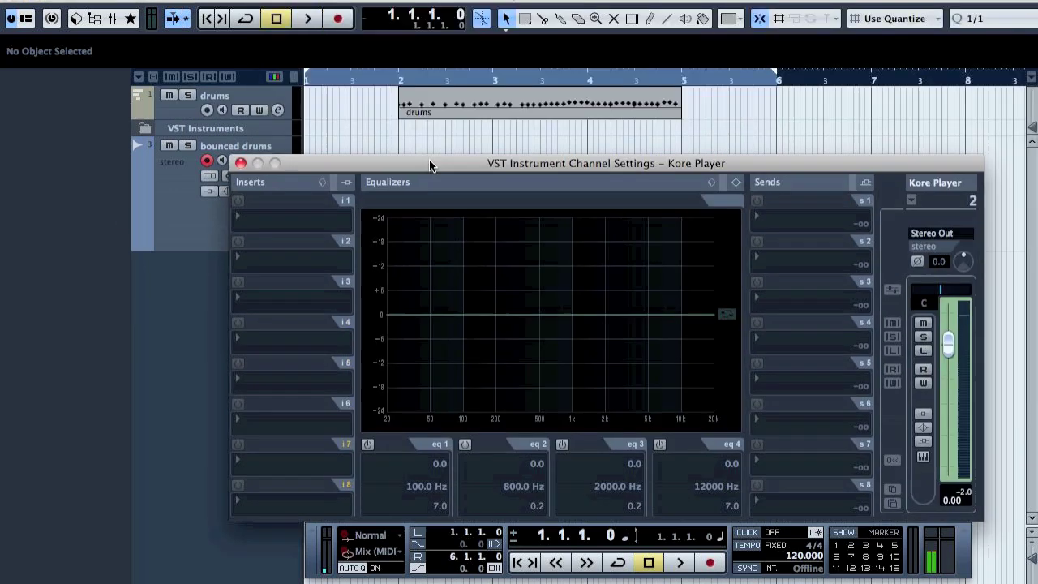
drag(470, 12, 403, 300)
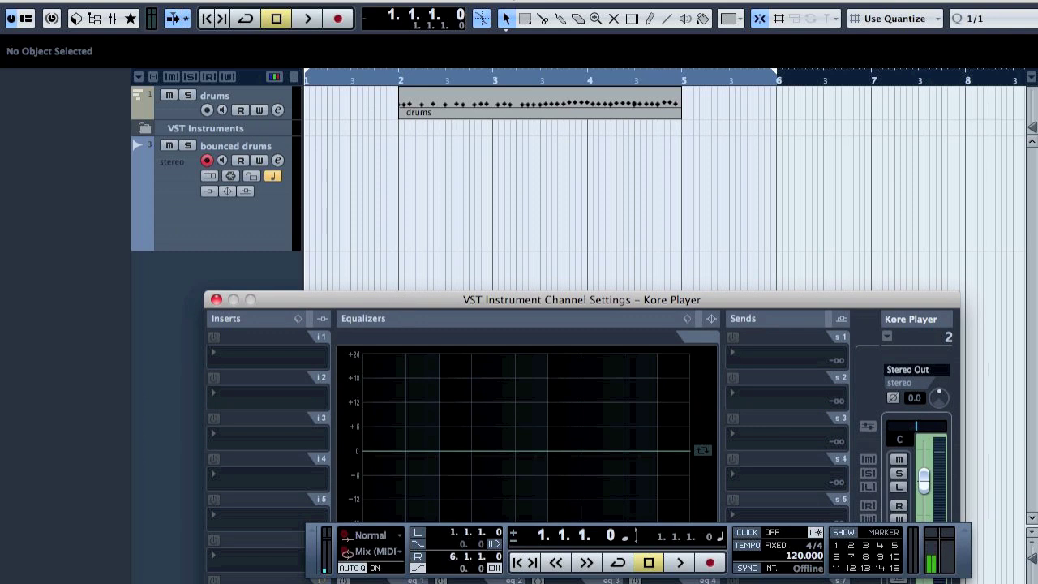
Step: Inspect the BOUNCE bus's left and right channels in Audio Connections, leaving its device unset
click(496, 1)
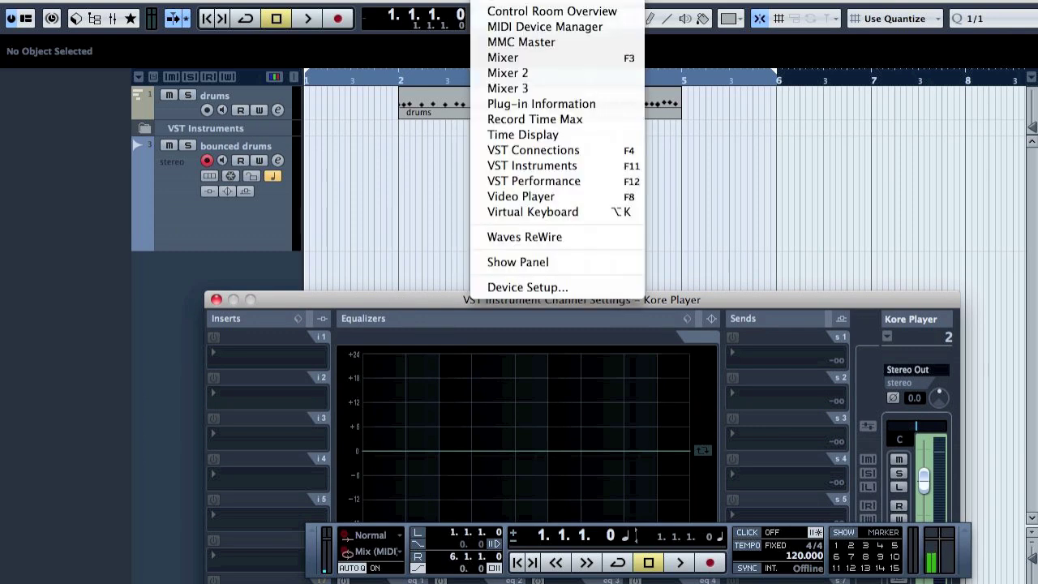
click(527, 150)
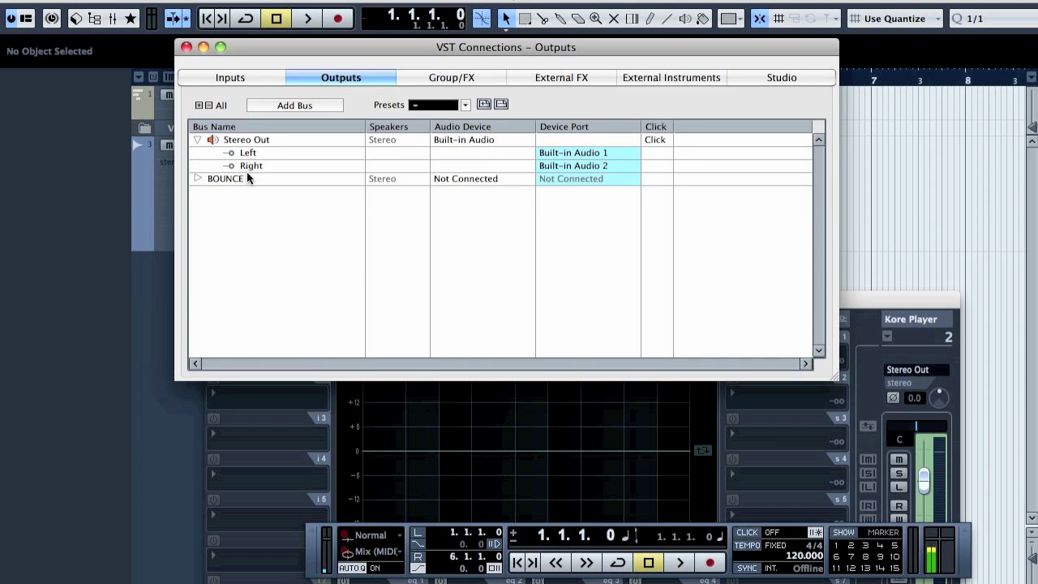
click(198, 180)
click(475, 180)
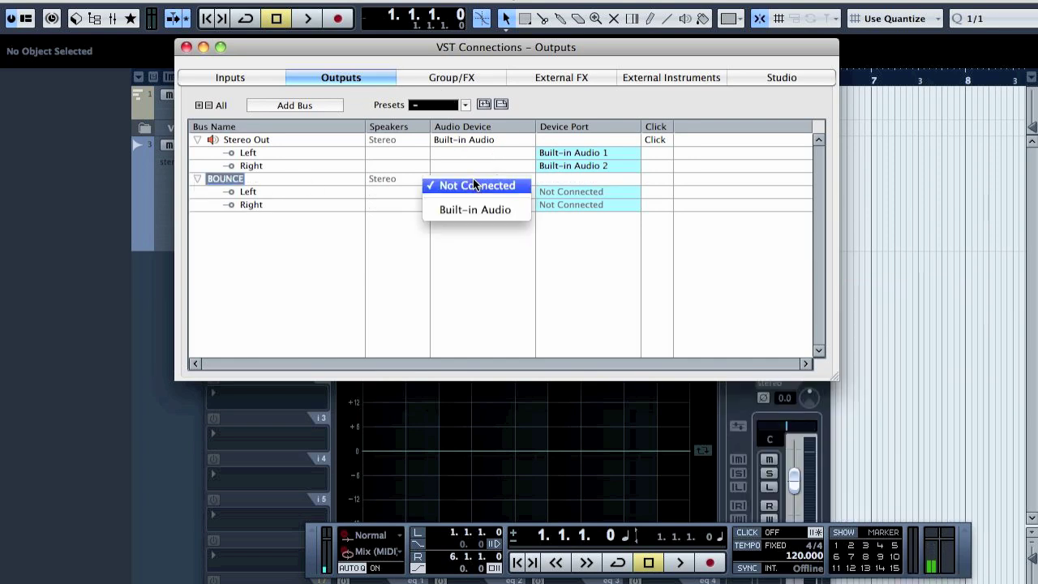
click(576, 245)
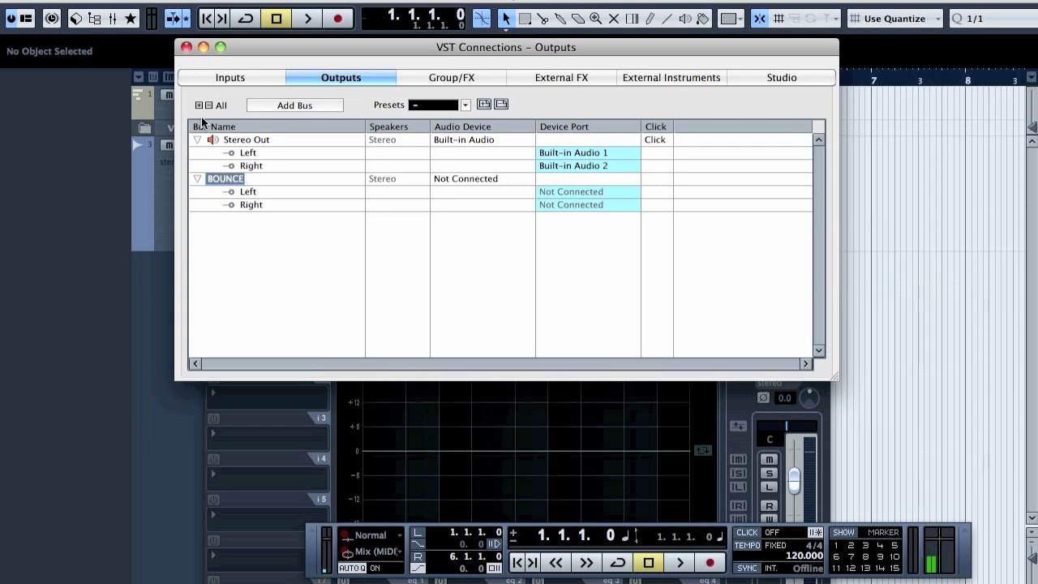
click(186, 47)
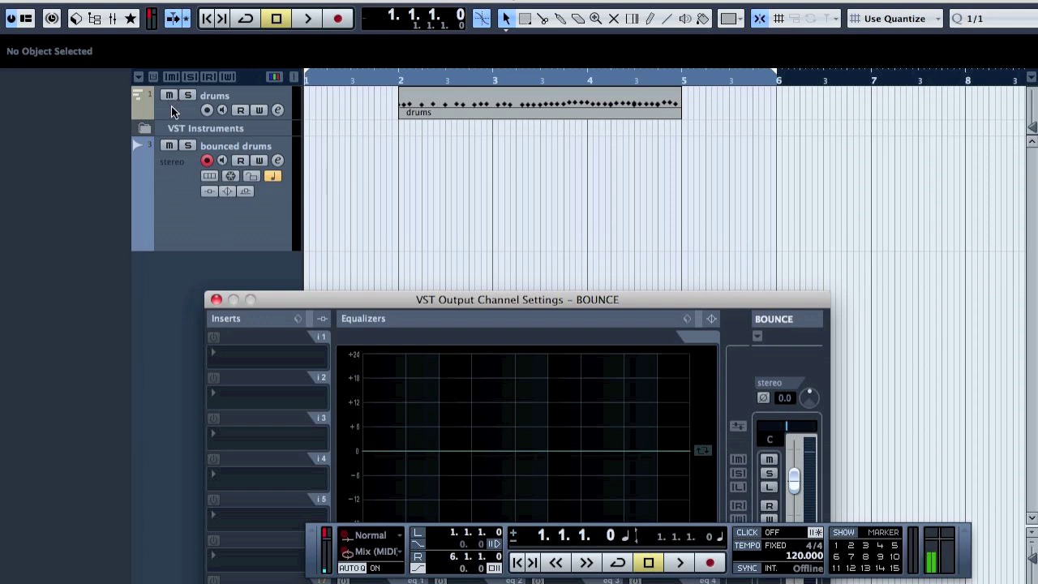
Step: Route Kore Player's output to the BOUNCE bus in the MixConsole (F3)
click(163, 118)
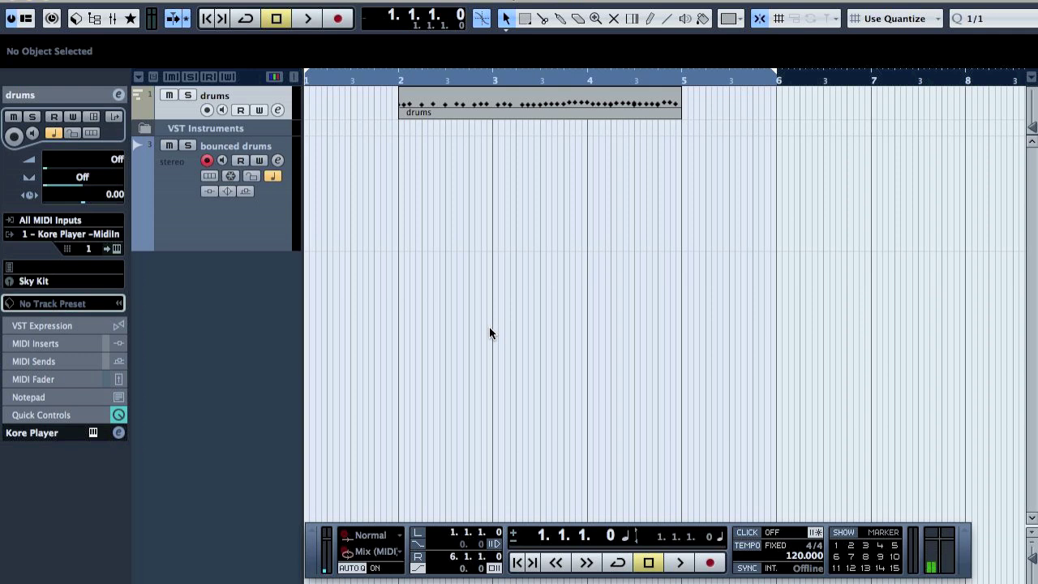
key(F3)
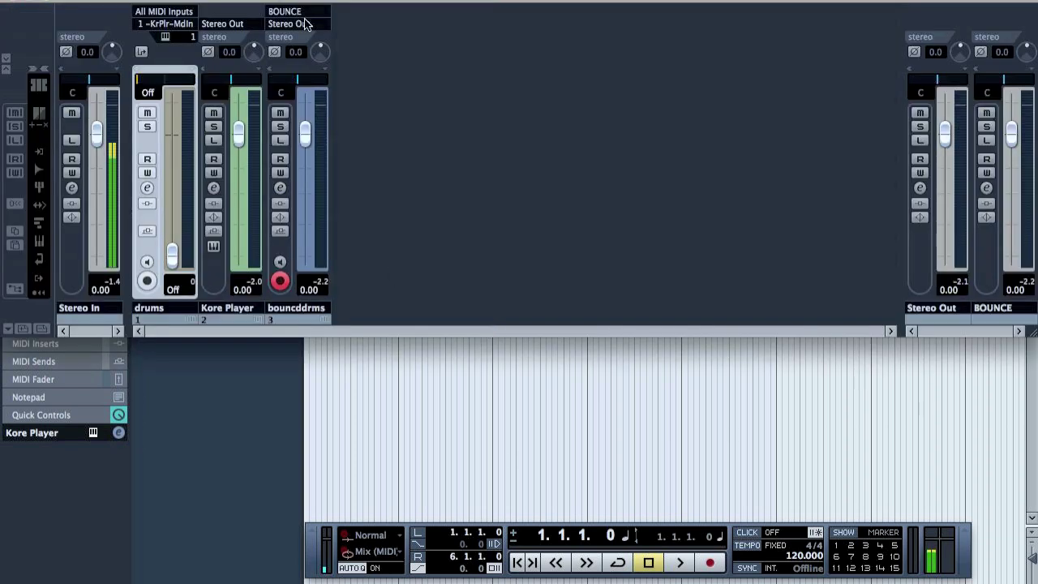
click(242, 315)
click(235, 23)
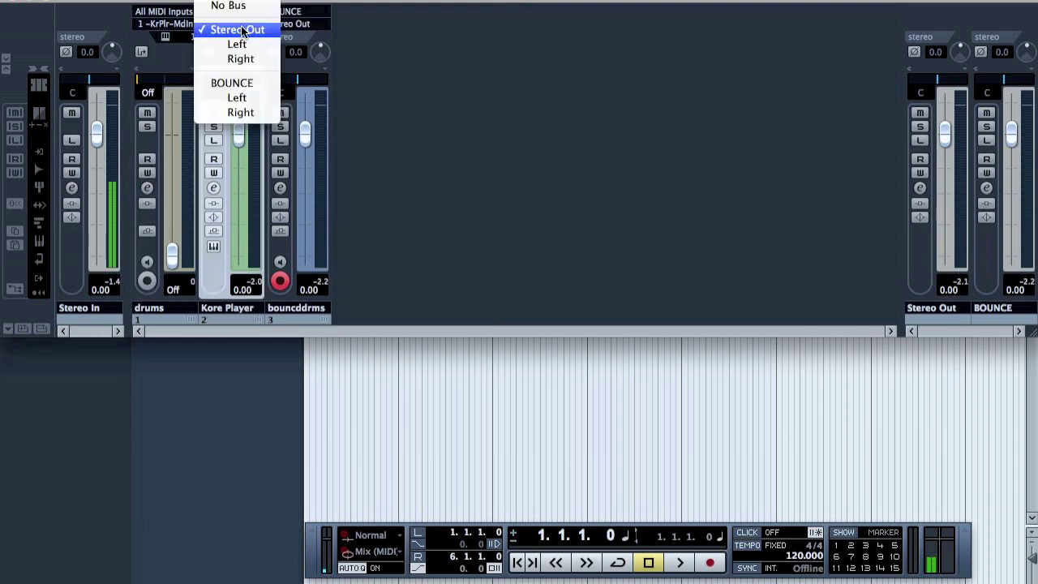
click(243, 84)
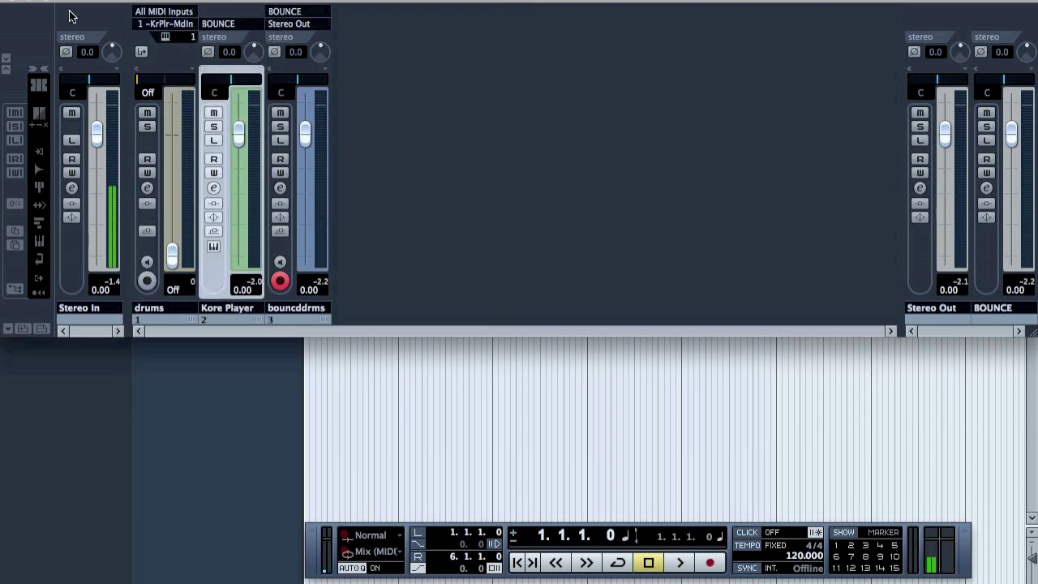
click(11, 5)
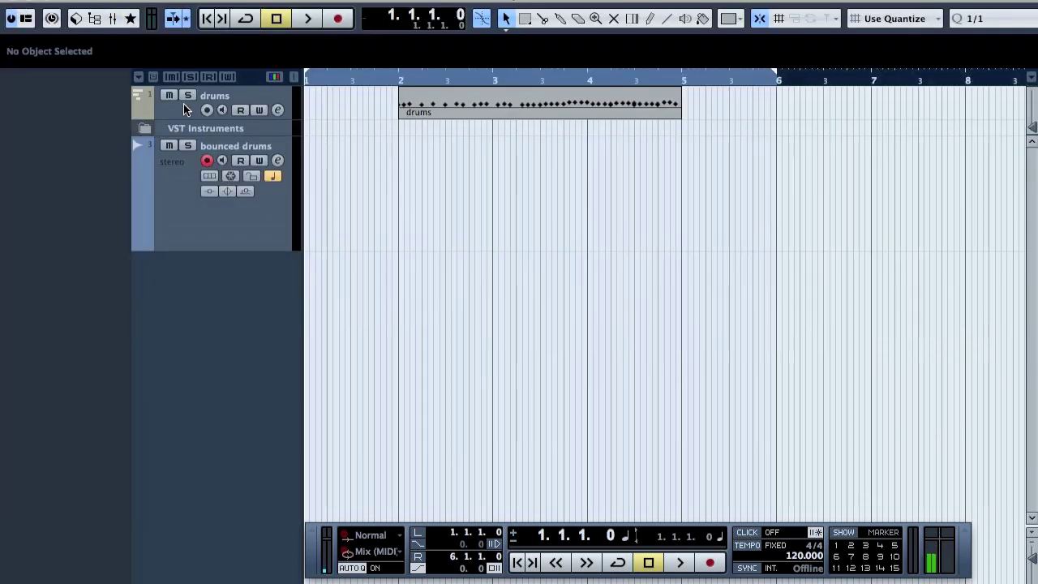
Step: Record the drums bounce to audio, stopping at bar 6
key(KP_Multiply)
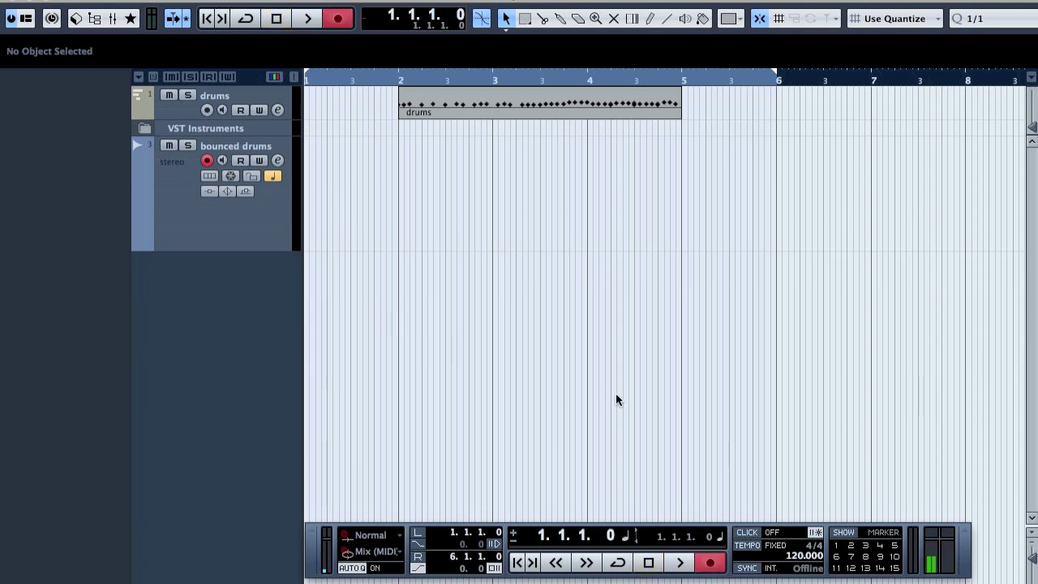
key(KP_Multiply)
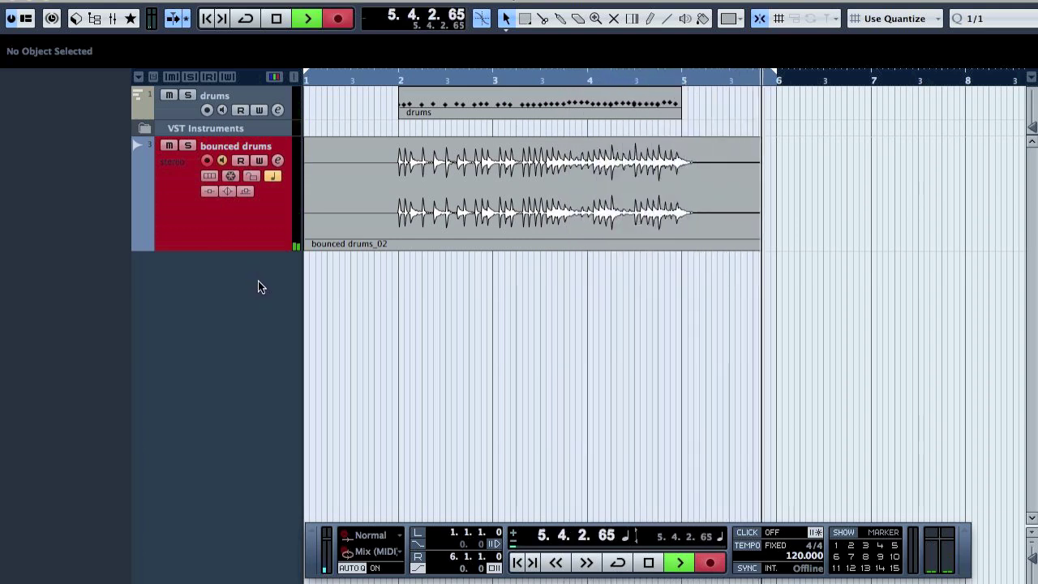
key(space)
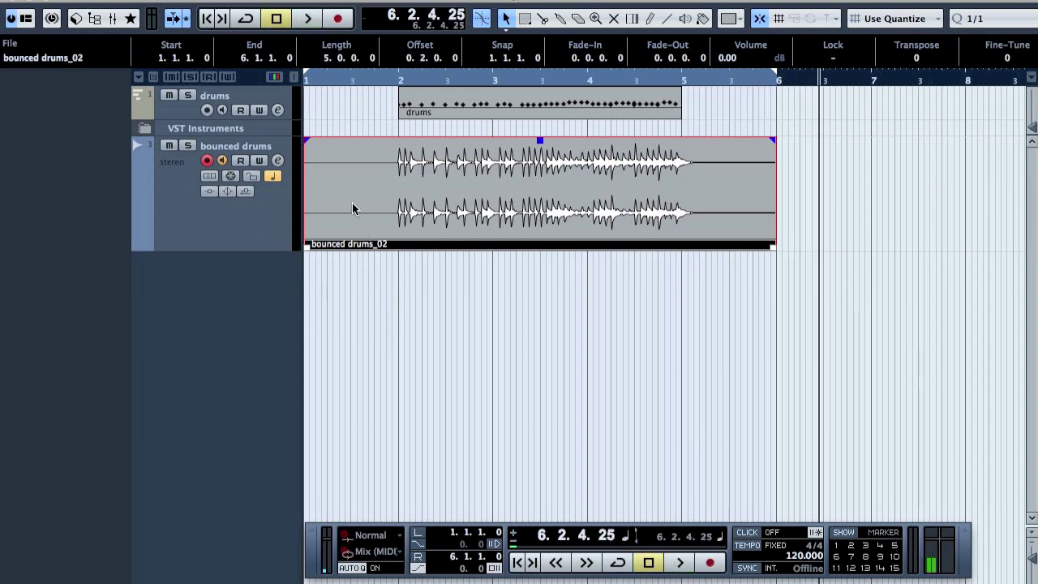
Step: Move the bounced drums_02 take onto a new Audio 02 track and mute it
drag(352, 209, 352, 275)
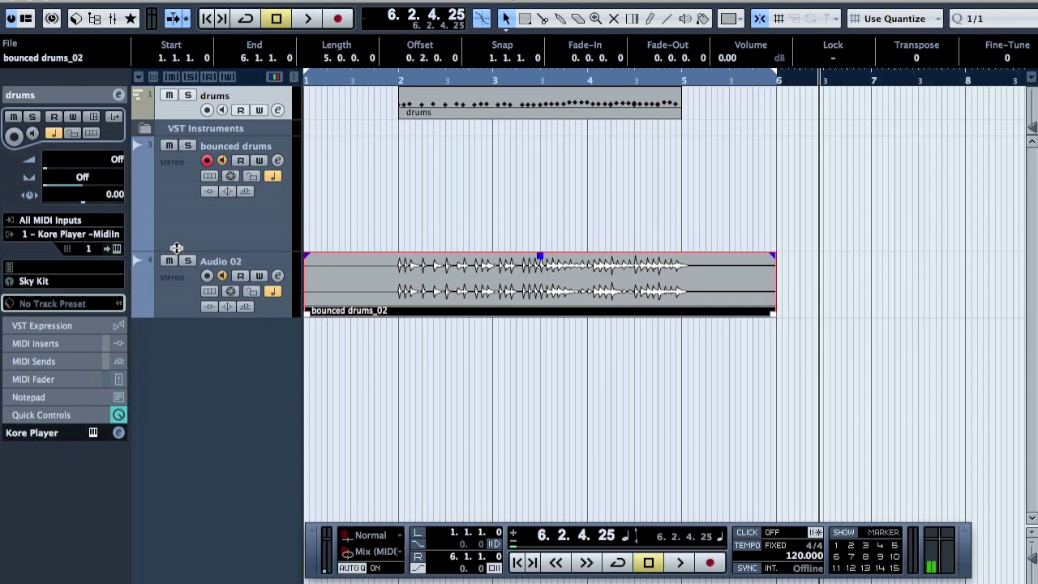
click(168, 261)
click(225, 282)
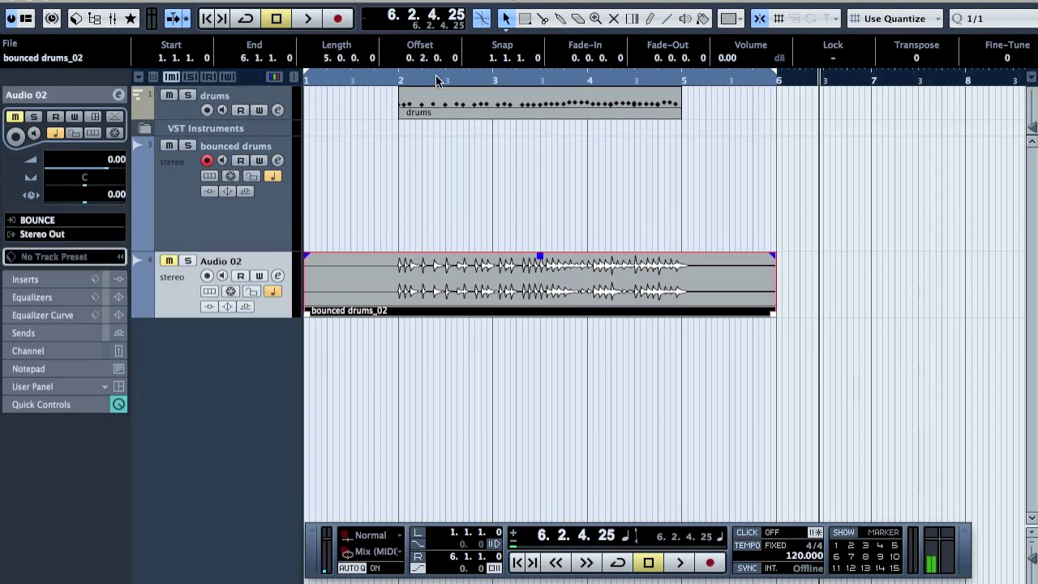
Step: Reverse the drums part's notes with Functions > Reverse in the Drum Editor
double_click(437, 105)
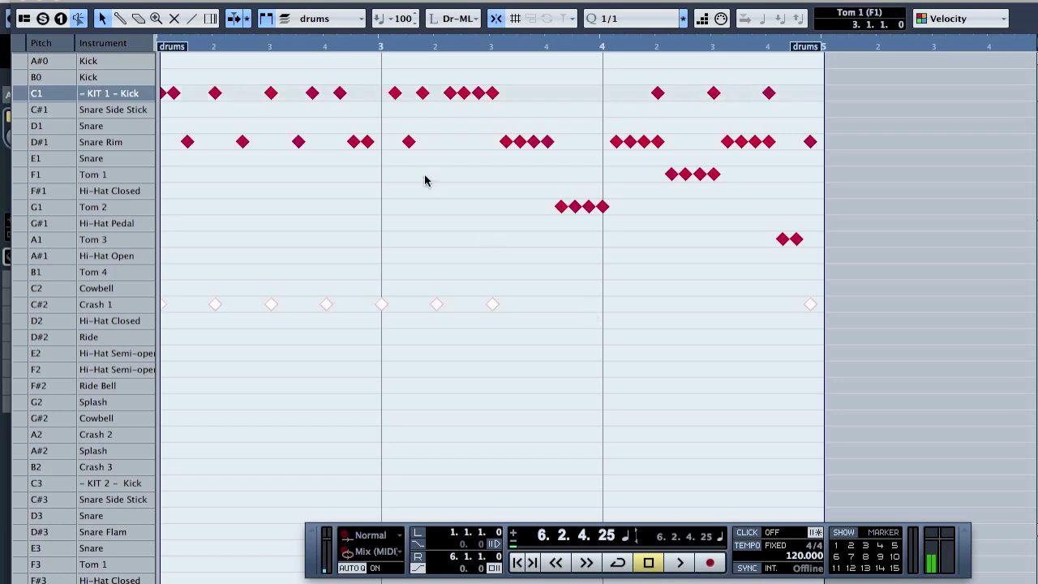
right_click(302, 159)
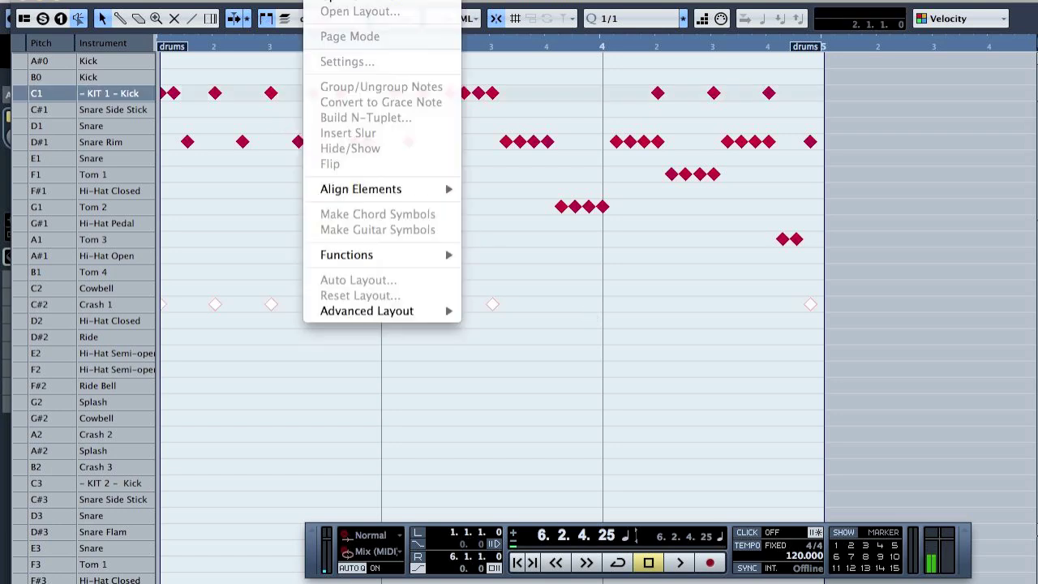
mouse_move(354, 262)
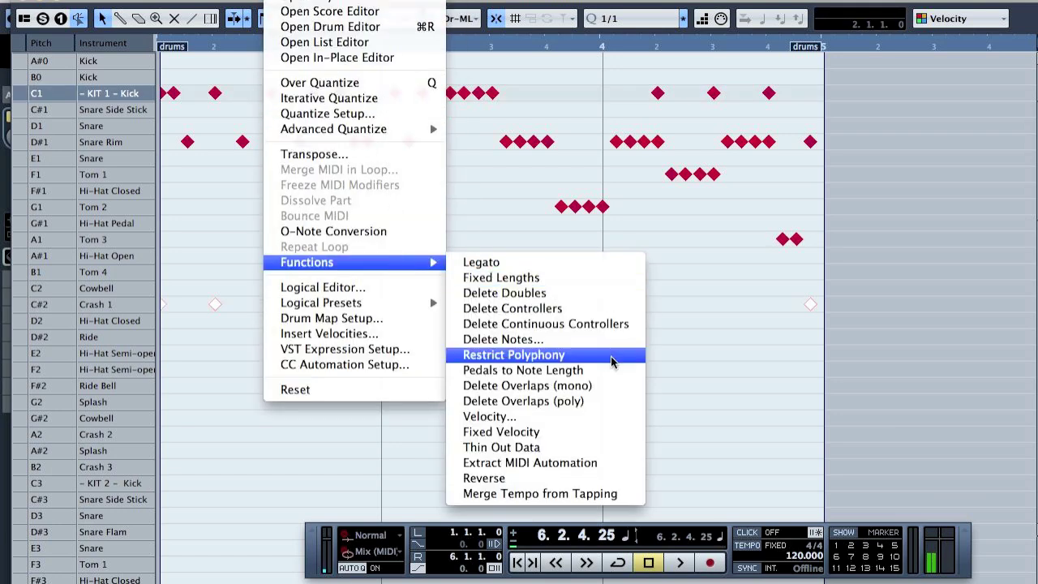
click(567, 479)
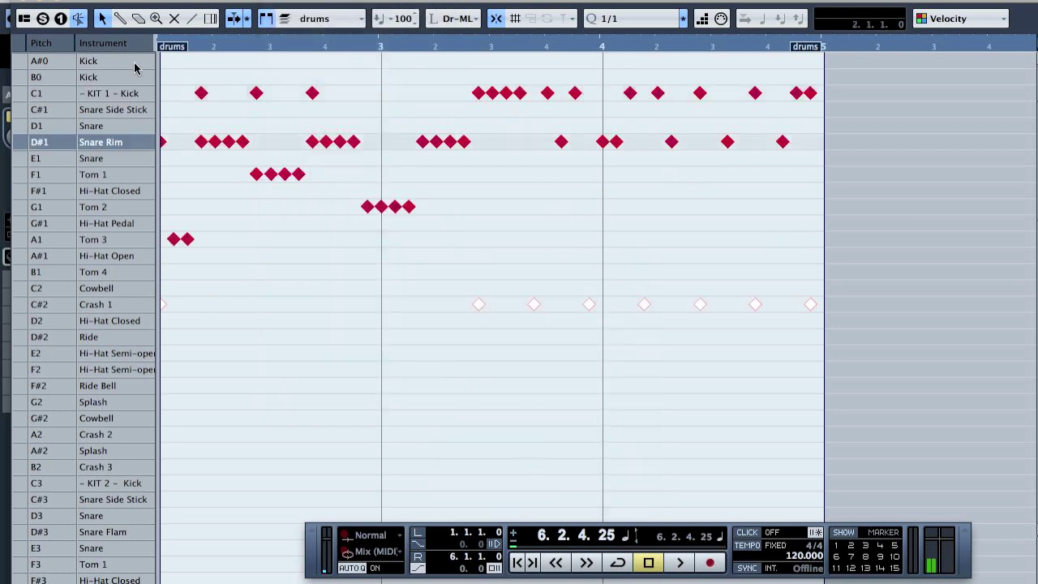
Step: Preview the reversed drum pattern from bar 2
click(29, 7)
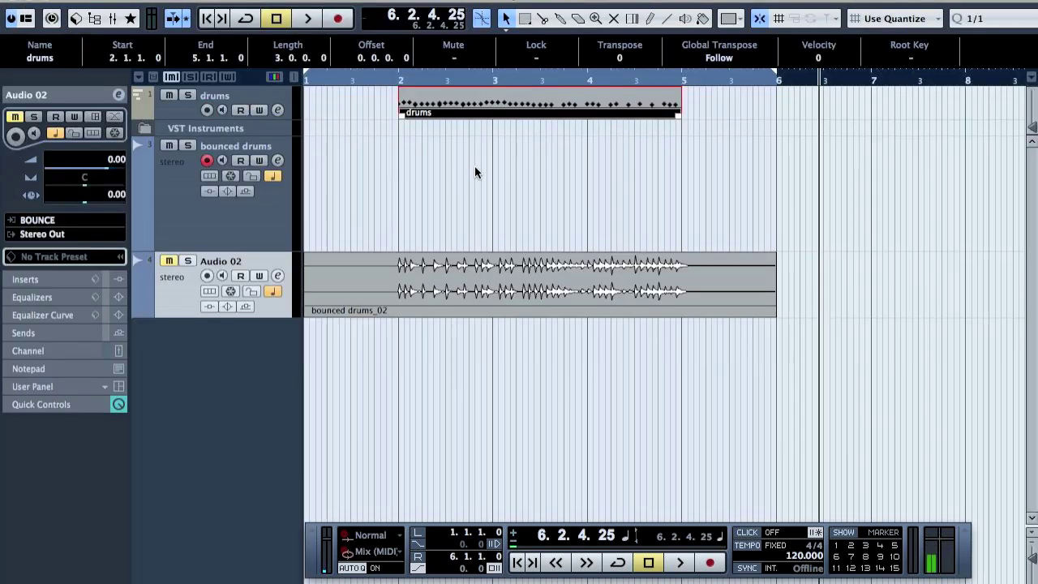
click(374, 77)
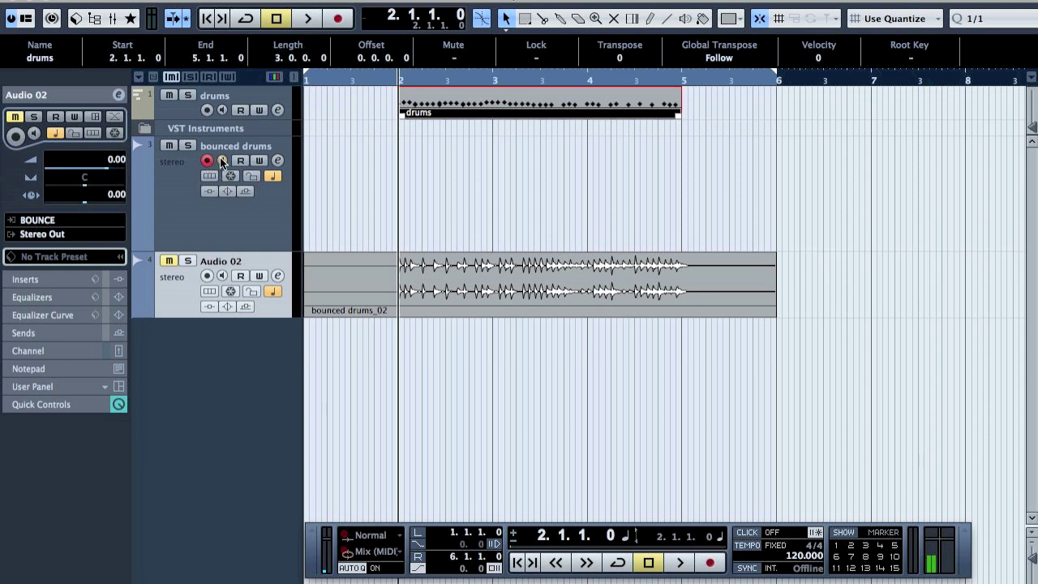
key(space)
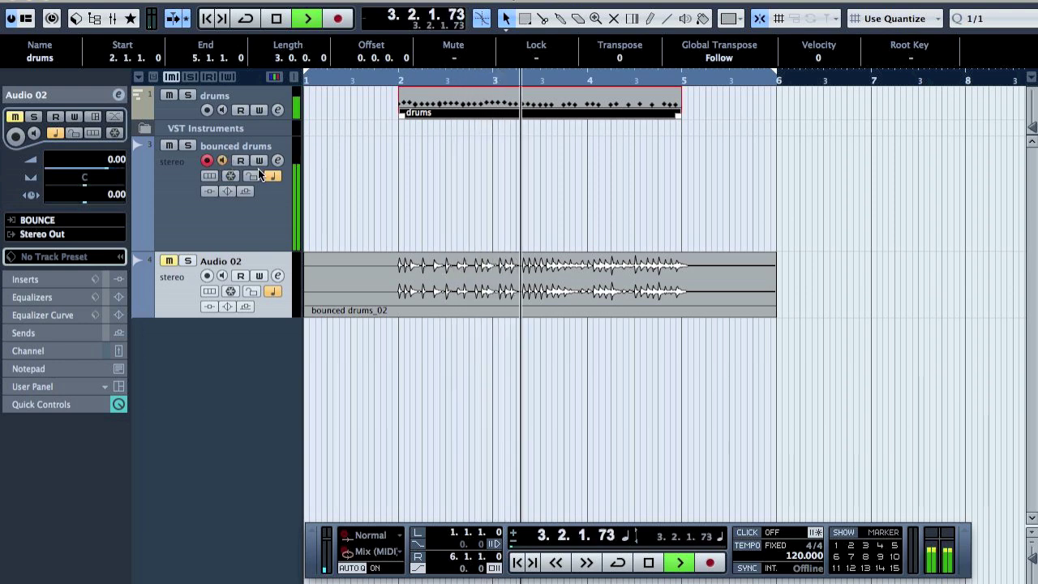
key(space)
Step: Record the reversed drums from the project start as the bounced drums_03 take
key(Home)
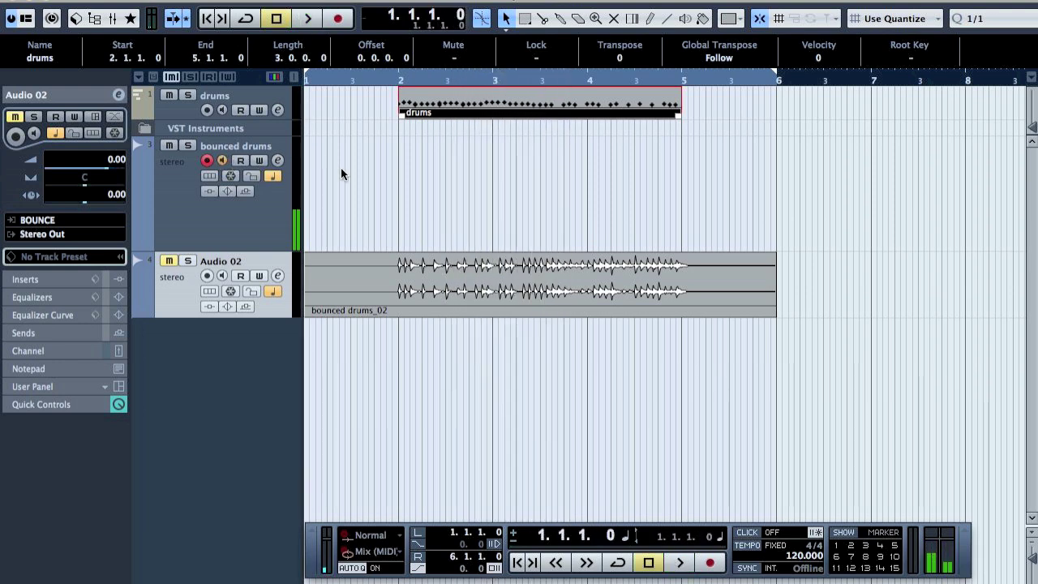
click(416, 183)
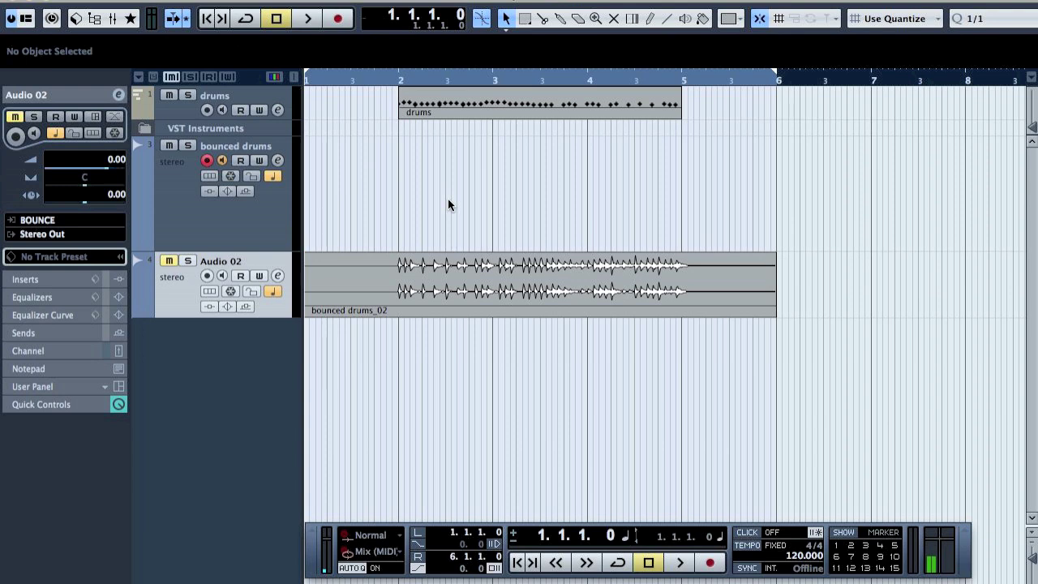
key(KP_Multiply)
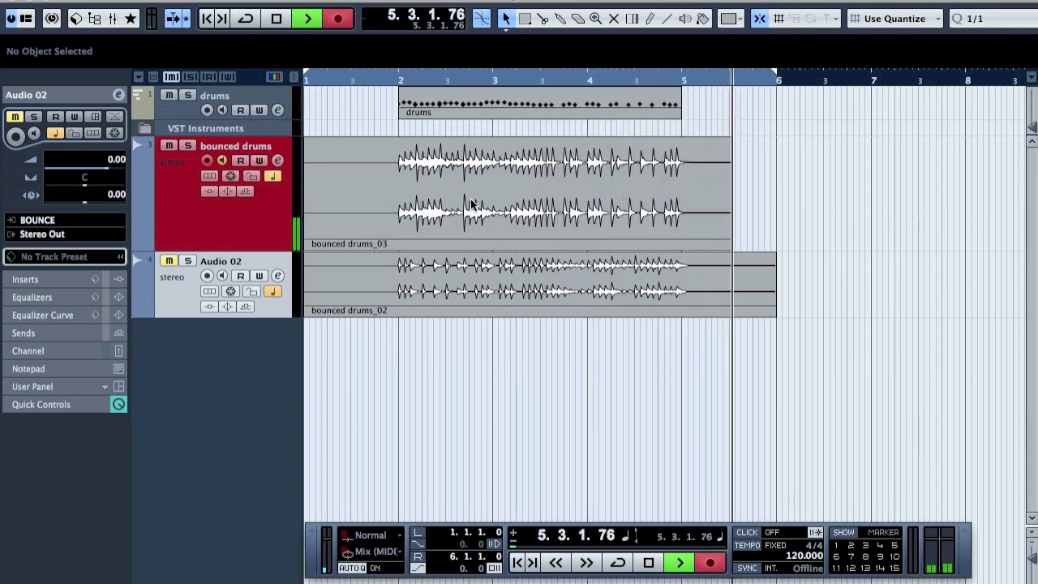
key(space)
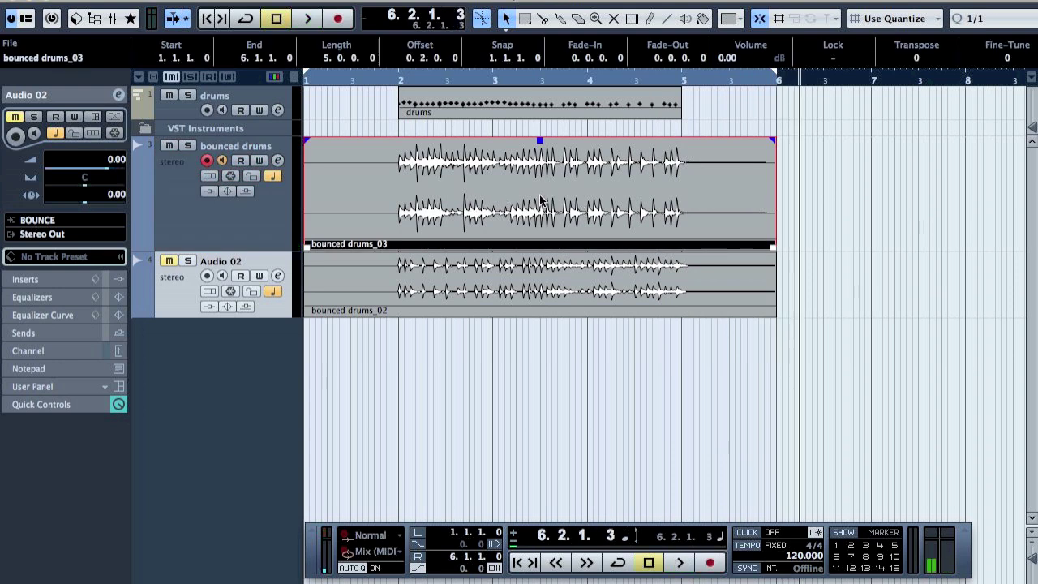
Step: Reverse the bounced drums_03 audio event with Process > Reverse
right_click(363, 161)
right_click(393, 159)
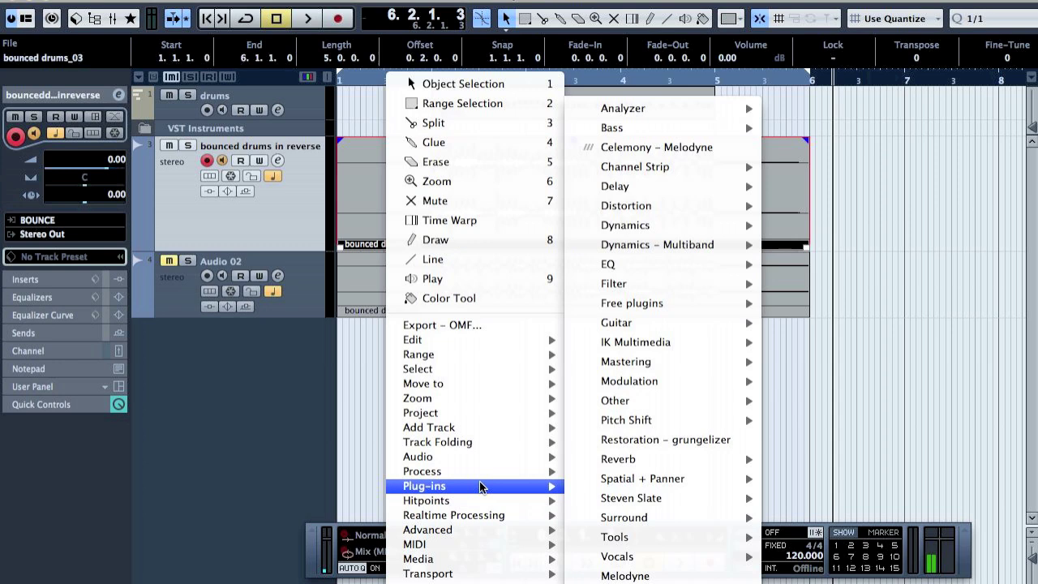
mouse_move(423, 472)
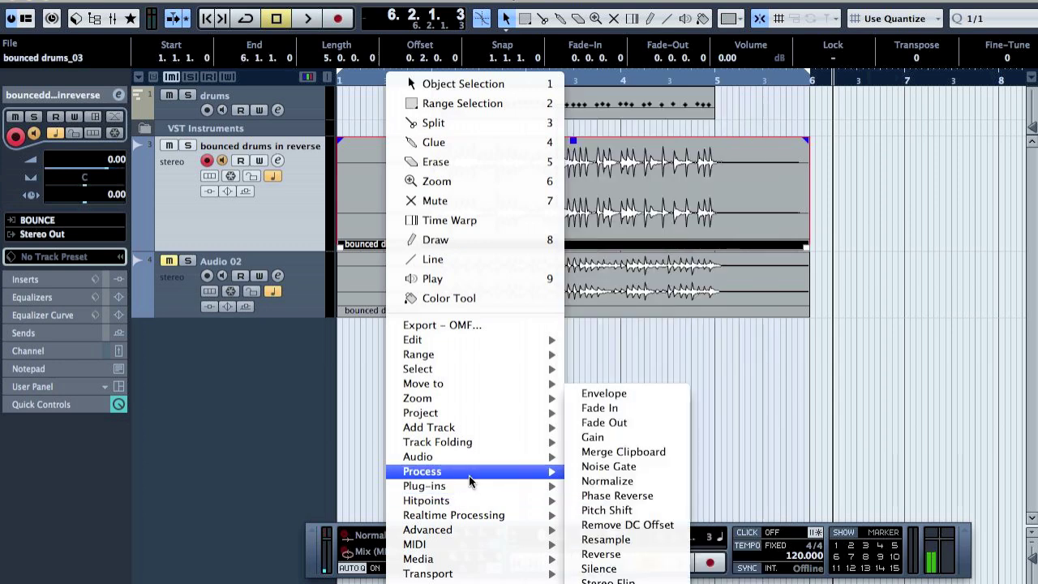
click(610, 554)
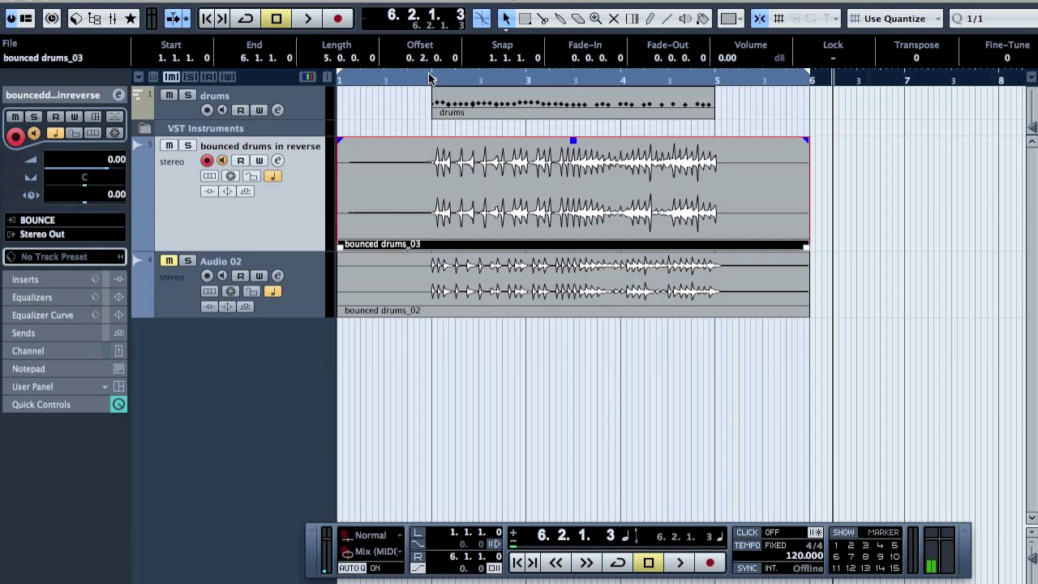
Step: Turn off Snap to Zero Crossing and trim the silent lead-in off the reversed audio
mouse_move(428, 73)
mouse_down()
mouse_move(431, 114)
mouse_move(402, 94)
mouse_up()
key(Home)
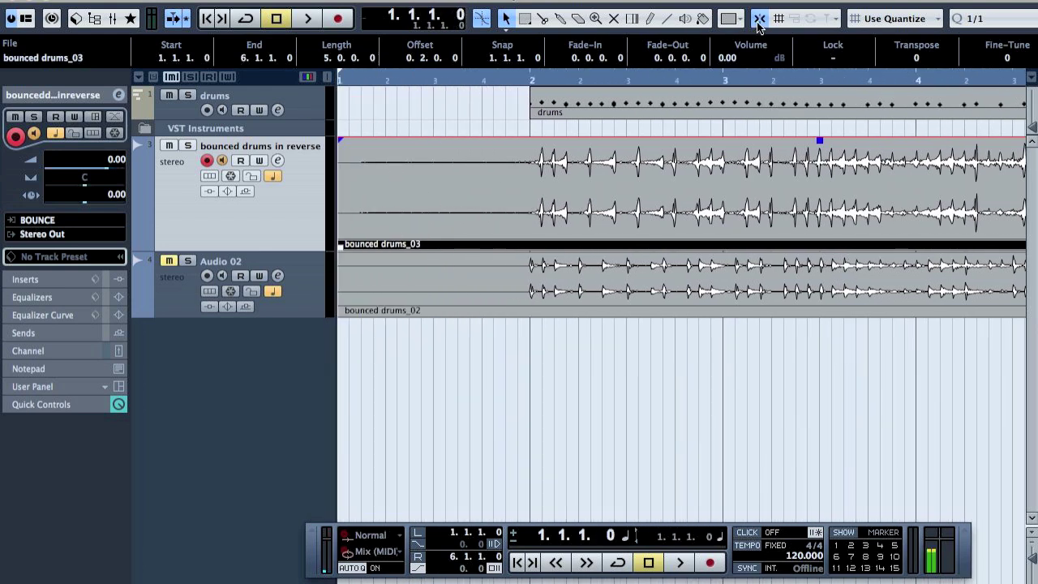
click(759, 23)
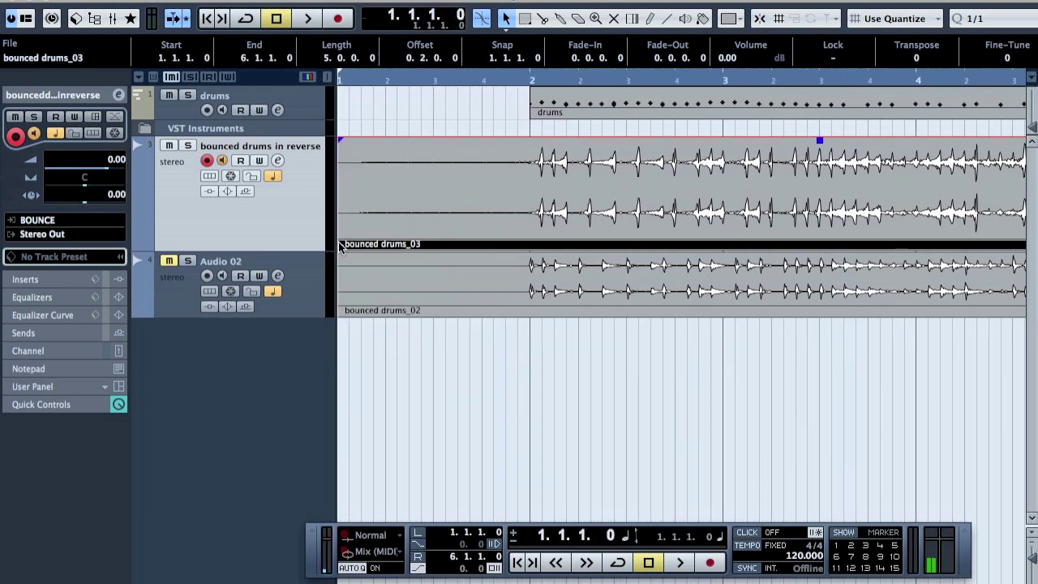
drag(341, 245, 417, 245)
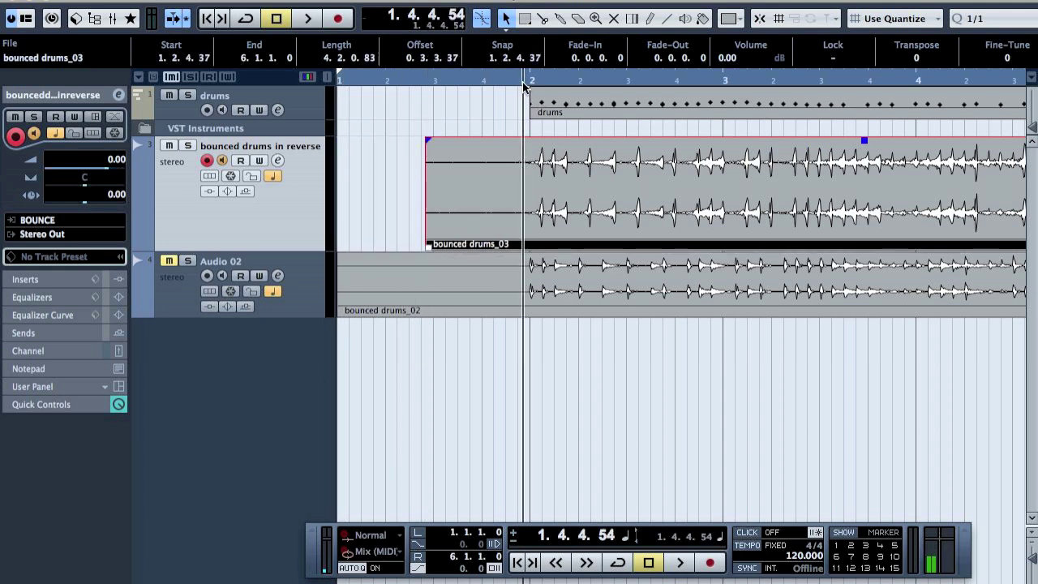
mouse_move(522, 82)
mouse_down()
mouse_move(523, 99)
mouse_move(480, 165)
mouse_up()
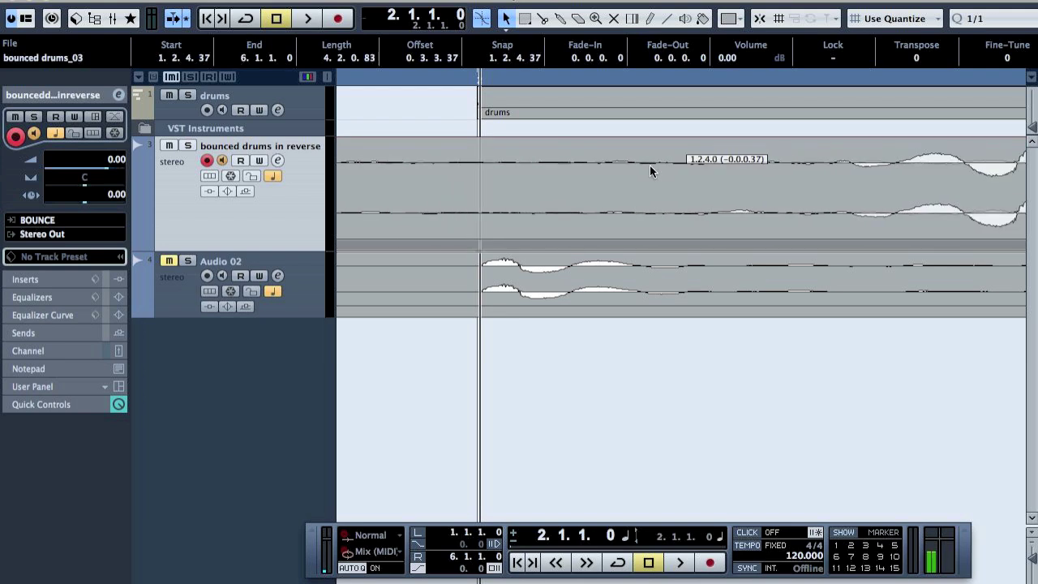
Step: Shift the reversed audio earlier to line its hits up with the drums, then play to check
drag(650, 165, 478, 158)
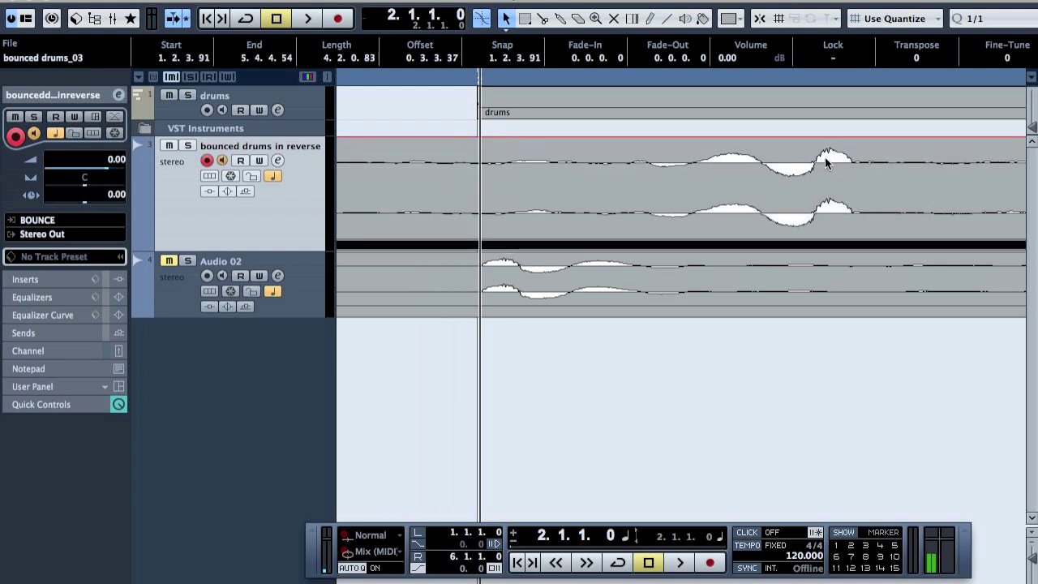
drag(852, 165, 475, 171)
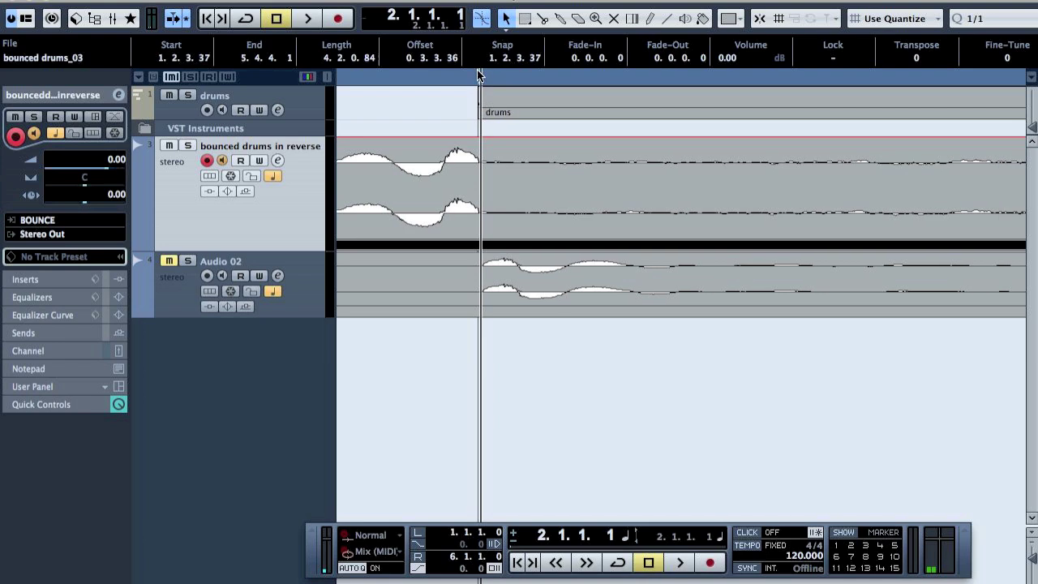
drag(476, 77, 477, 162)
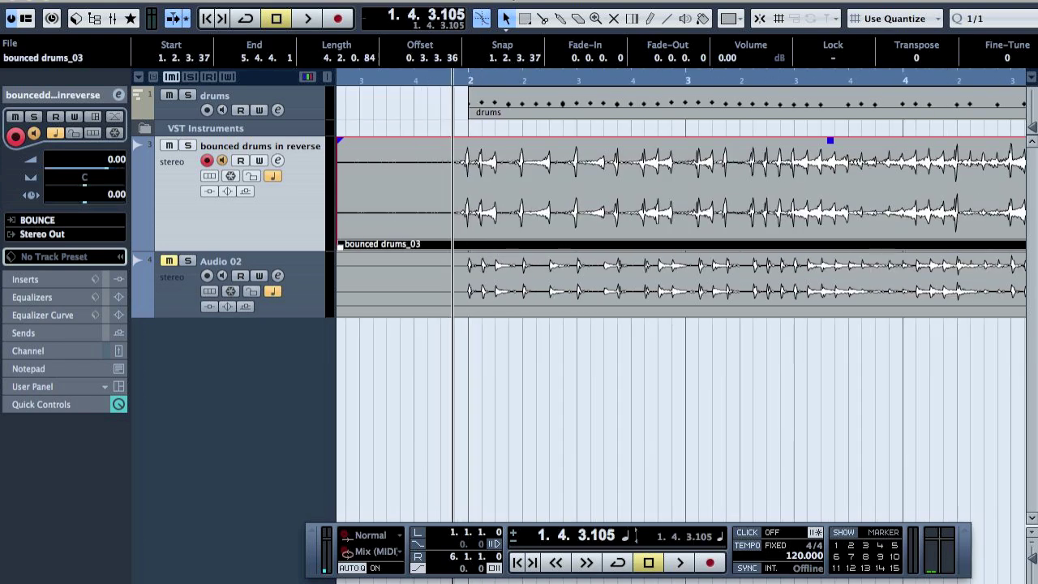
click(443, 79)
key(space)
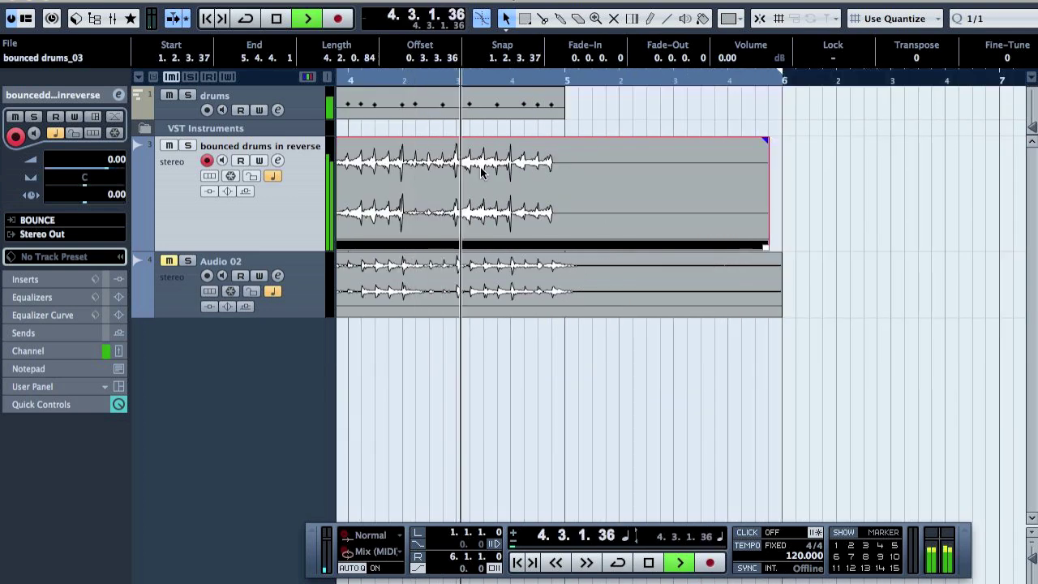
key(space)
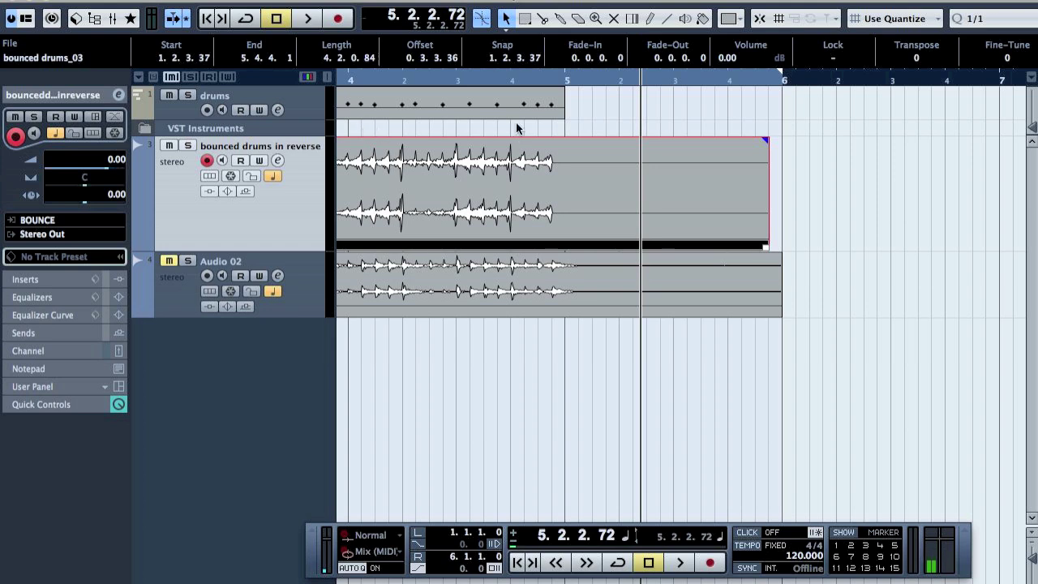
mouse_move(545, 82)
mouse_down()
mouse_move(554, 156)
mouse_move(215, 41)
mouse_up()
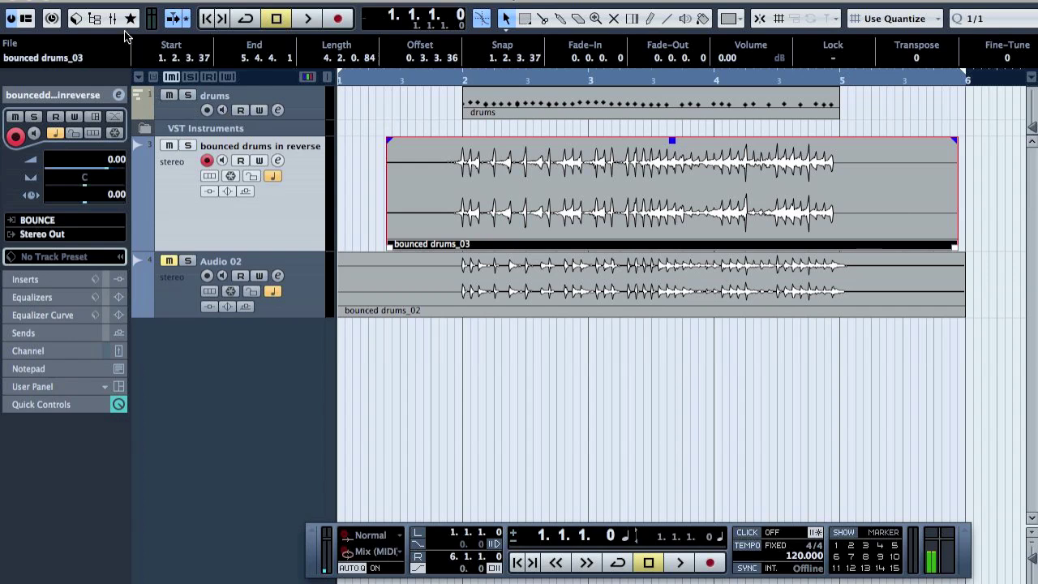
Step: Set Kore Player's output back to Stereo Out in the MixConsole, then reopen the drums part's notes
key(F3)
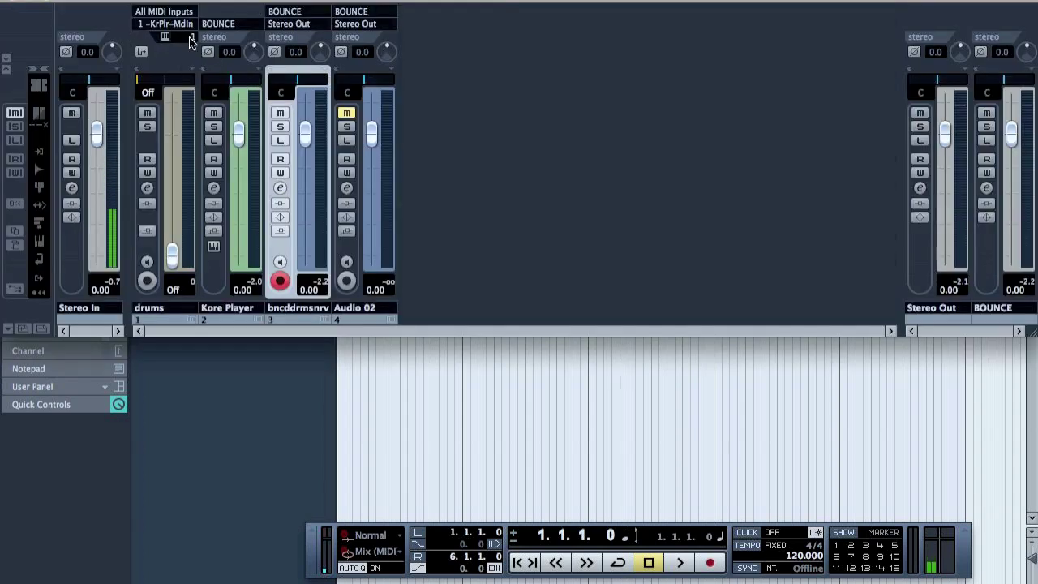
click(237, 24)
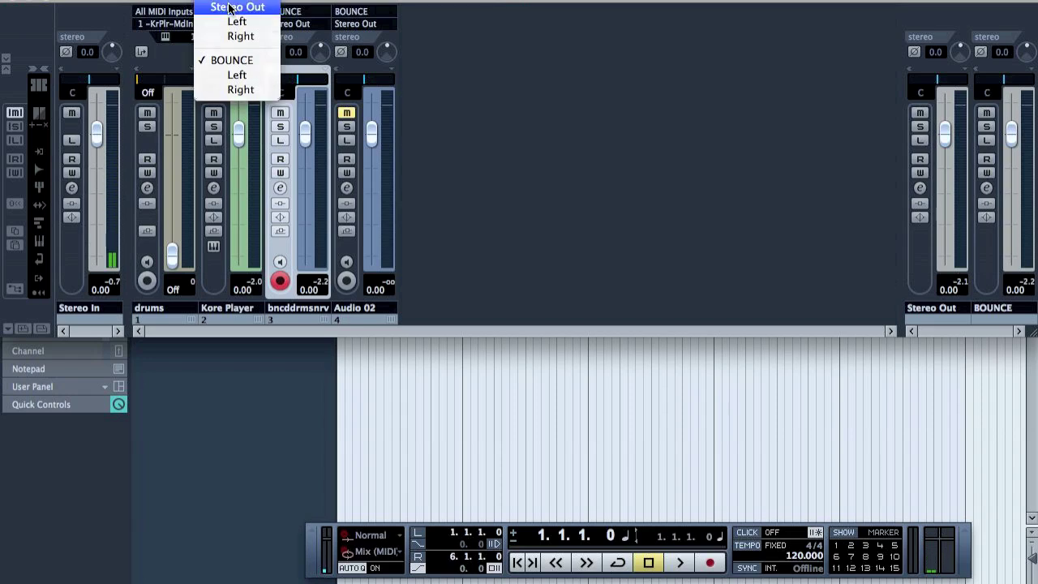
click(231, 4)
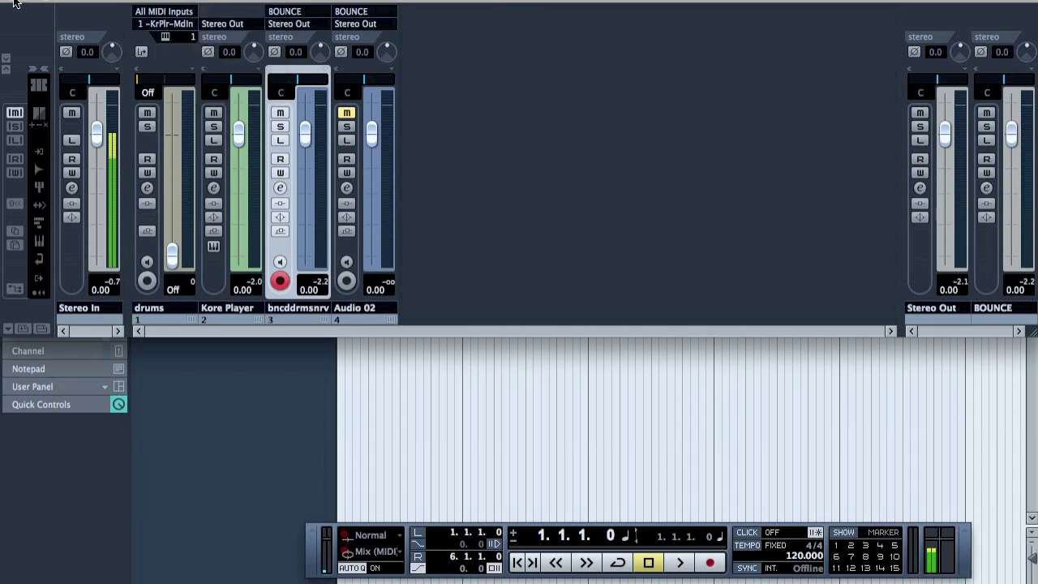
key(F3)
double_click(539, 102)
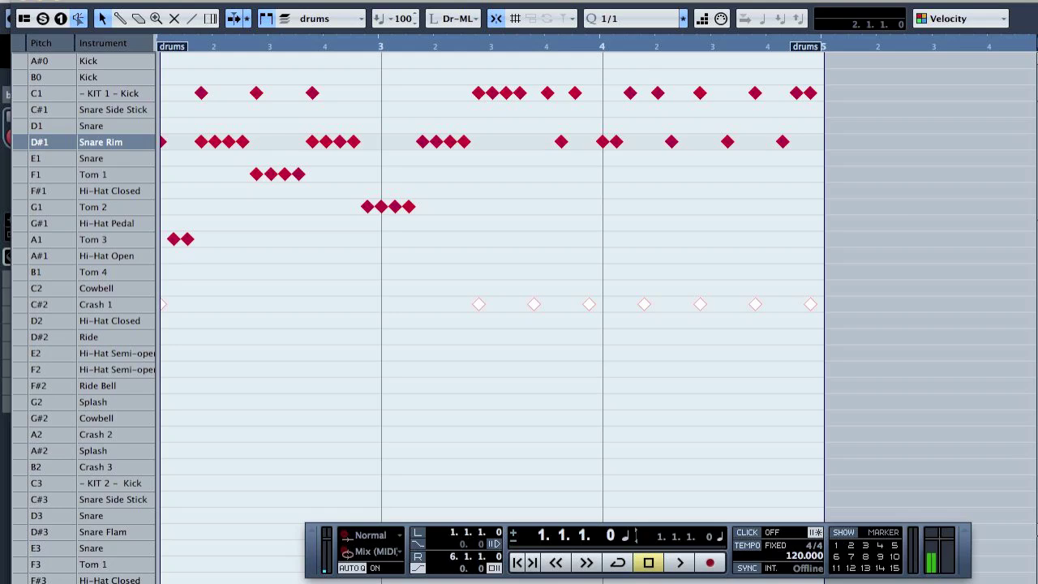
Step: Mute every drum note except the Crash 1 hits, then close the Drum Editor
key(ctrl+i)
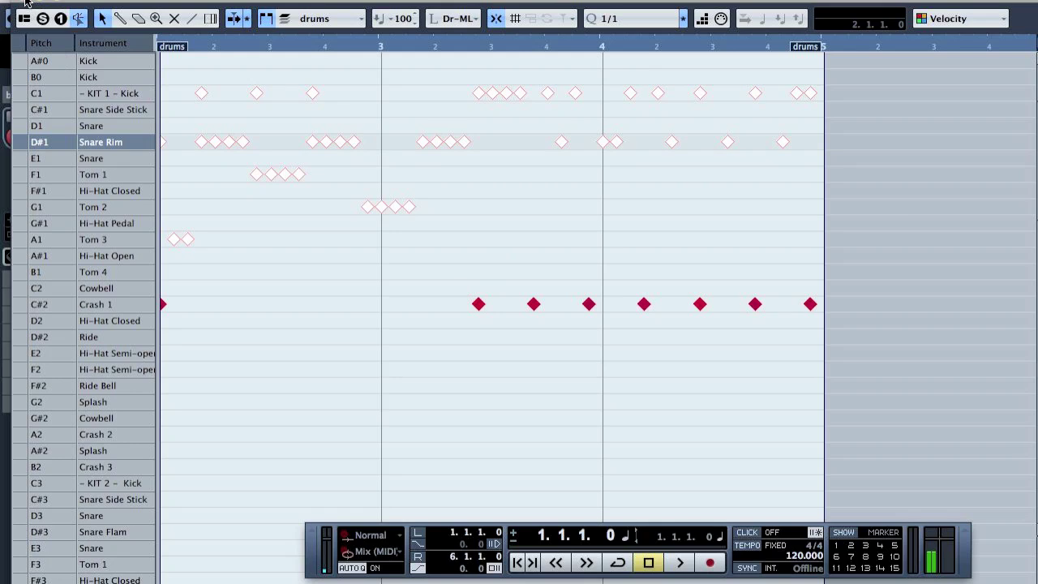
click(27, 4)
Step: Disarm recording on the reversed audio track and play back the arrangement to listen
click(866, 115)
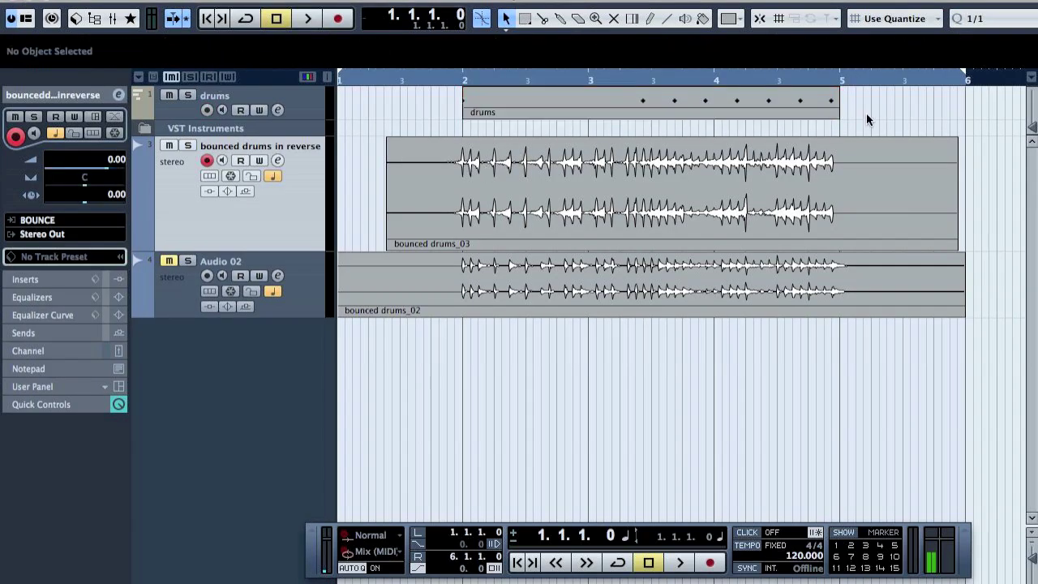
click(206, 160)
key(space)
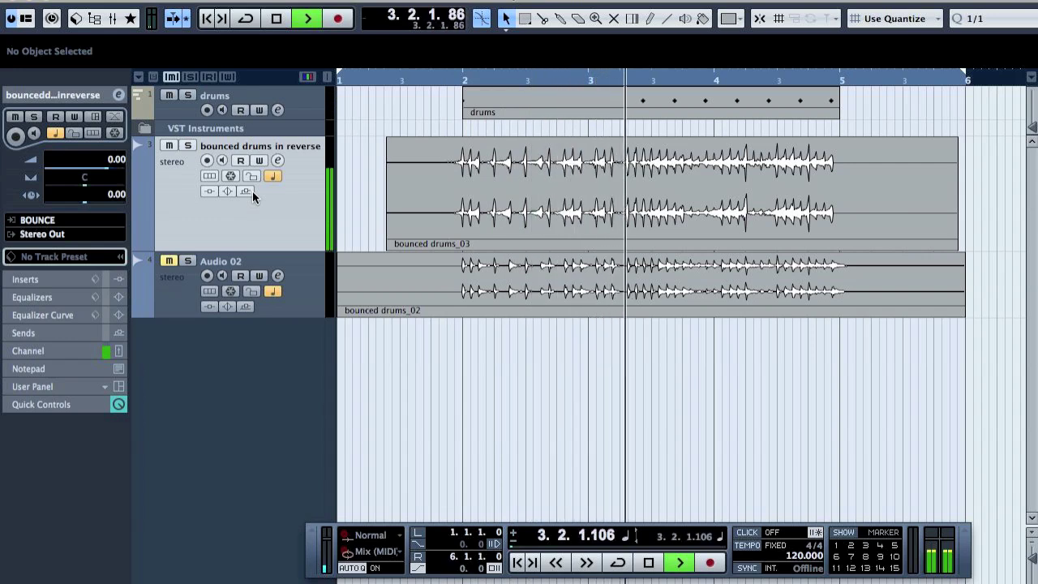
key(space)
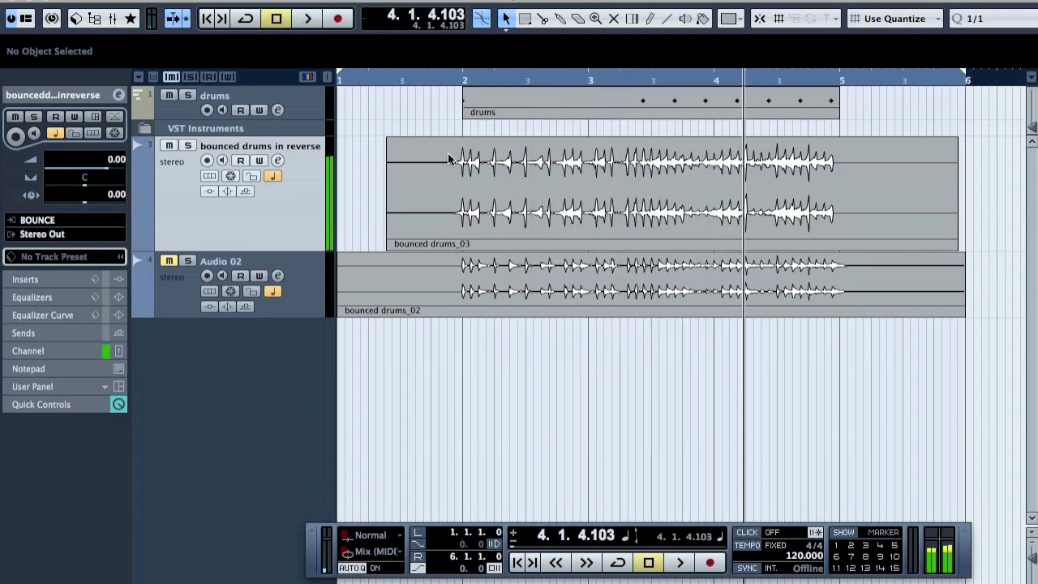
Step: Reverse the drums part's note order with MIDI Functions > Reverse
double_click(581, 102)
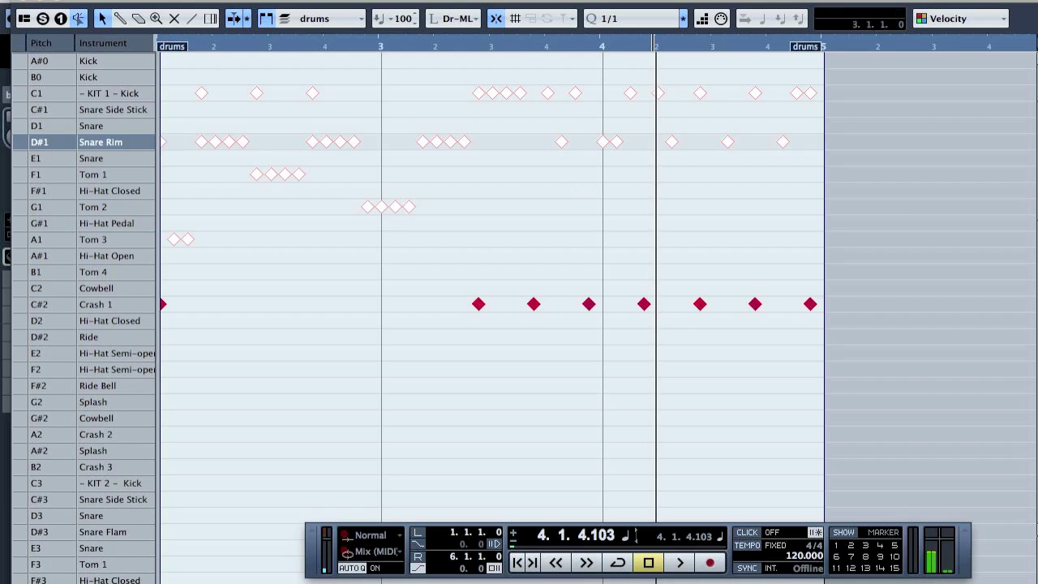
click(280, 2)
mouse_move(306, 262)
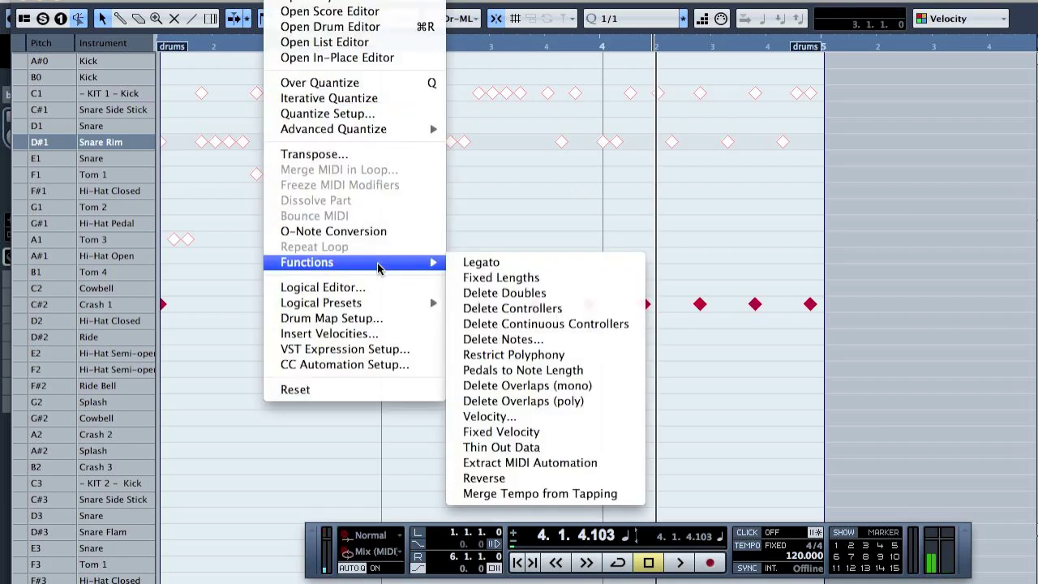
click(483, 477)
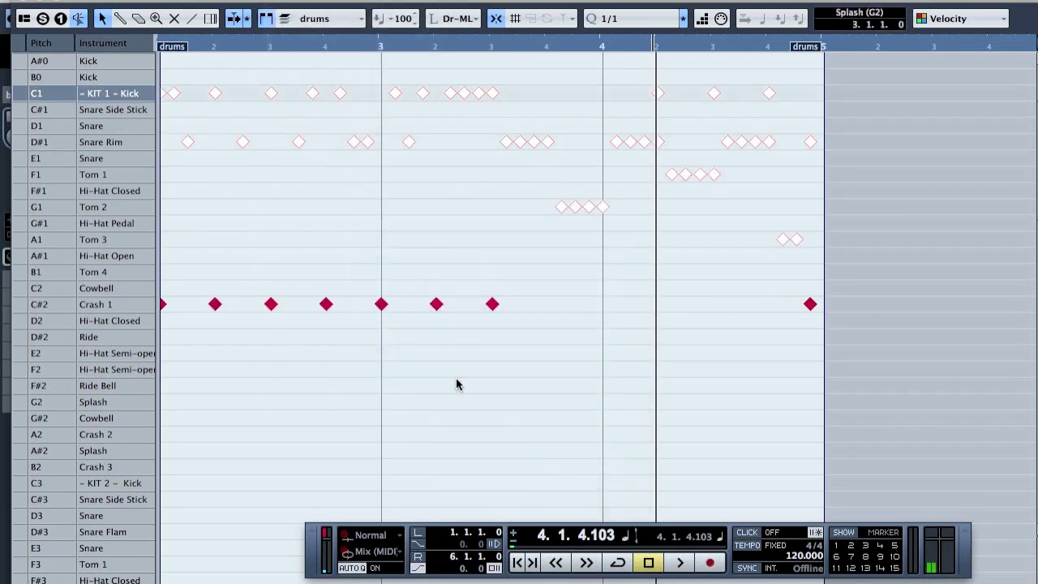
click(26, 6)
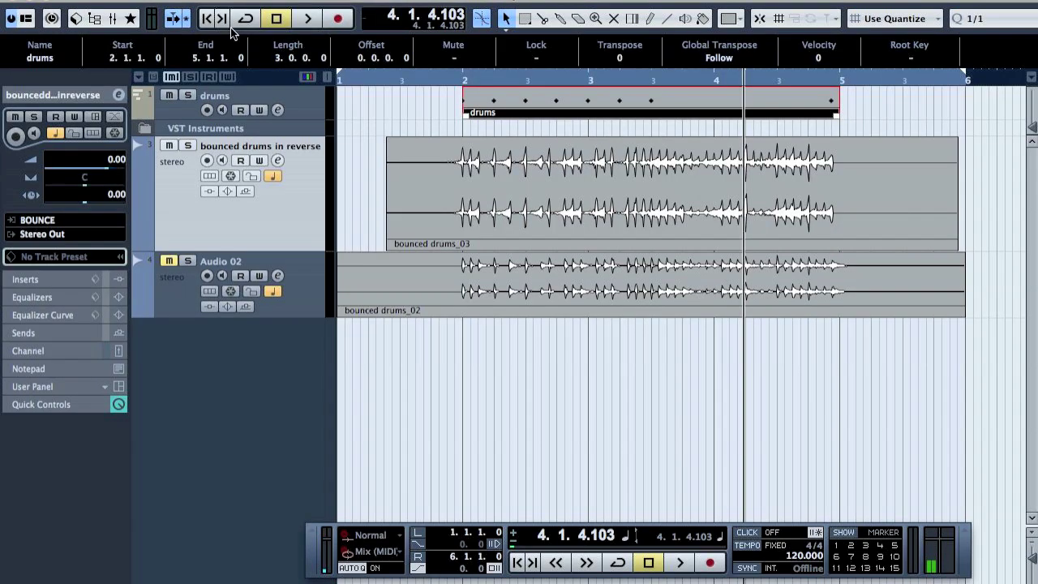
click(415, 74)
key(space)
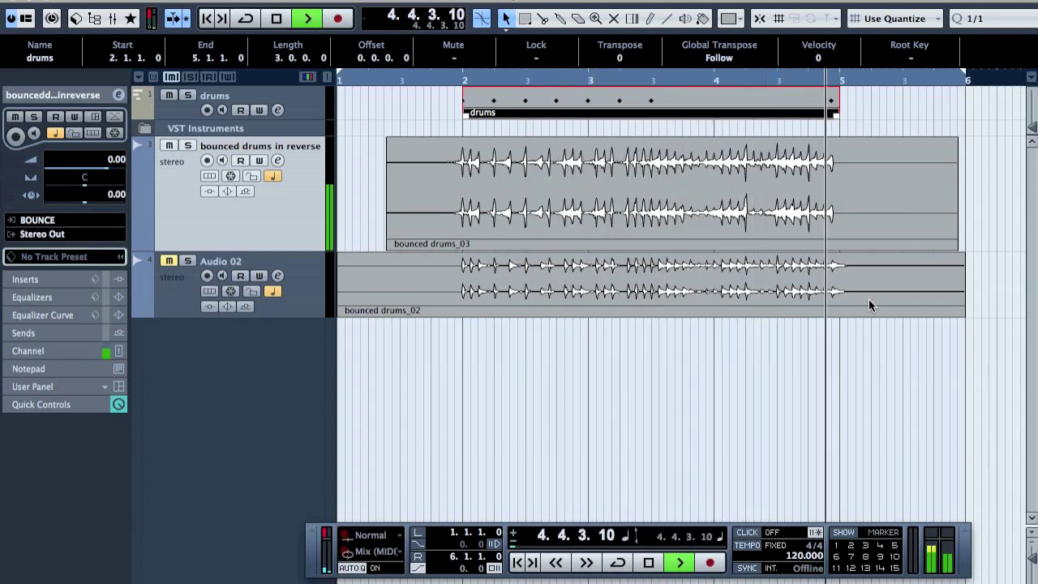
key(space)
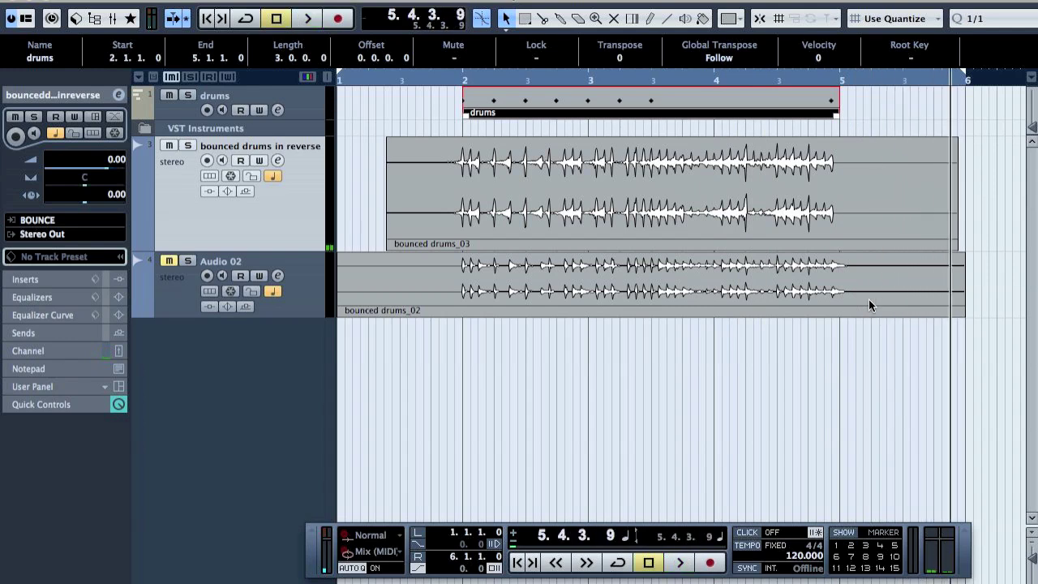